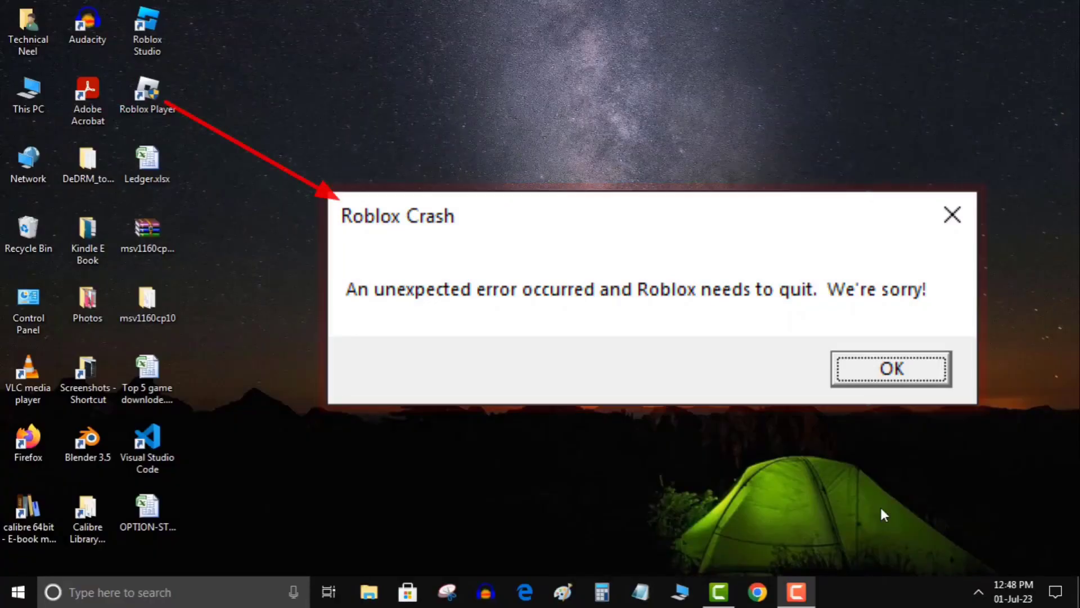
# Step: Dismiss the Roblox Crash error dialog so the desktop icons show again
pyautogui.moveTo(796, 590)
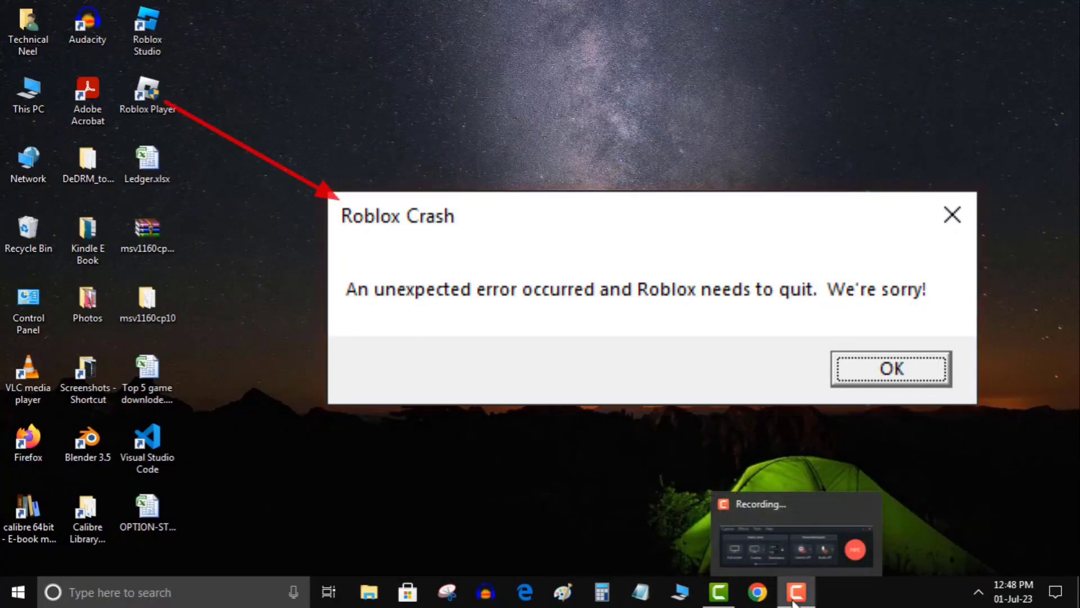
pyautogui.click(796, 561)
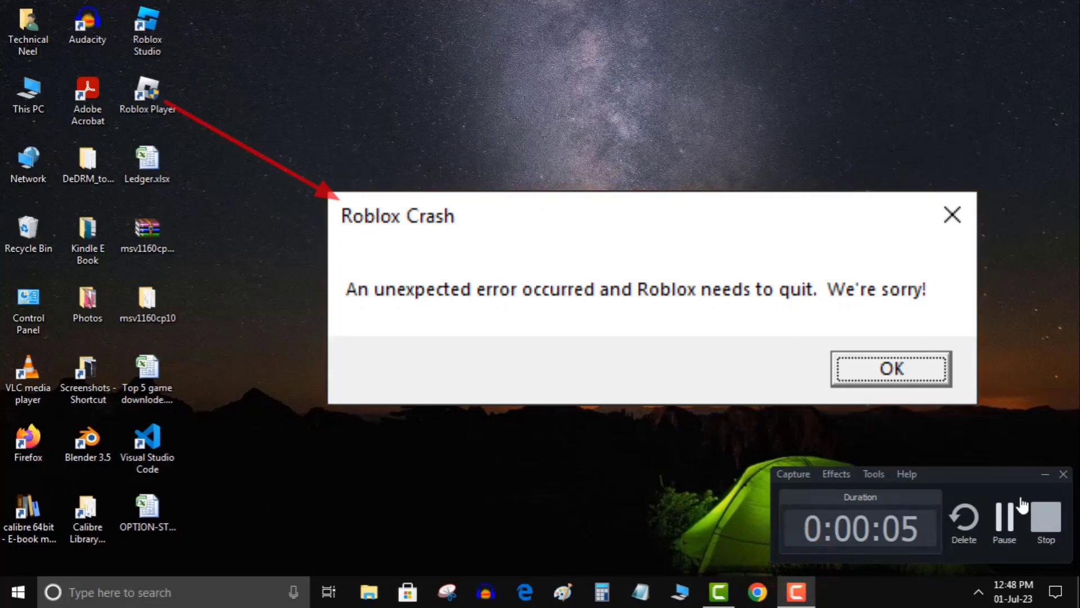
pyautogui.click(1050, 473)
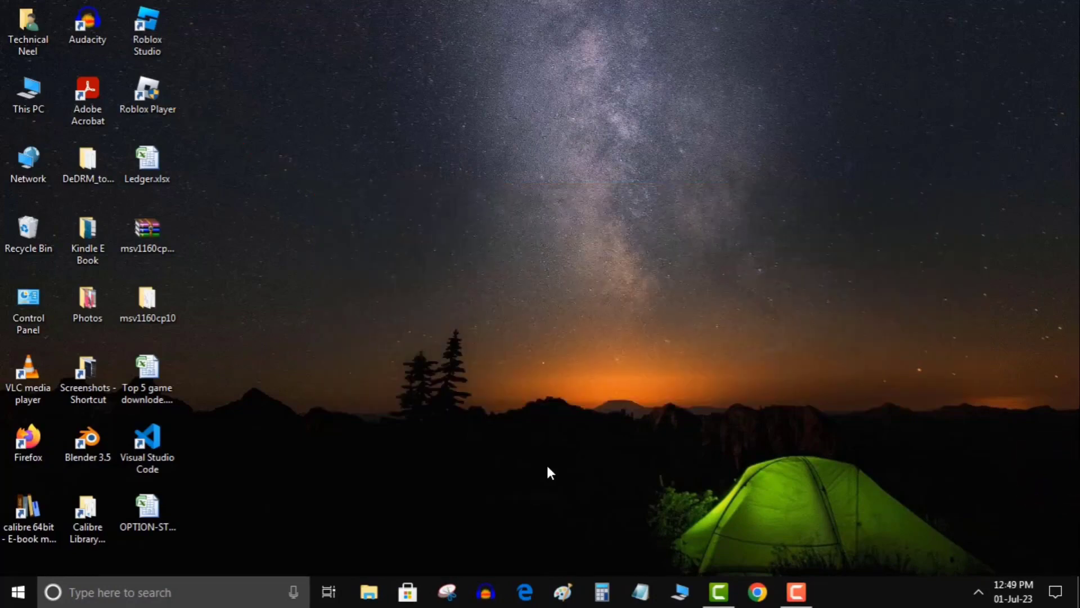
# Step: Search the Start menu for 'Roblox' and bring up the Roblox Player result's context menu
pyautogui.click(23, 592)
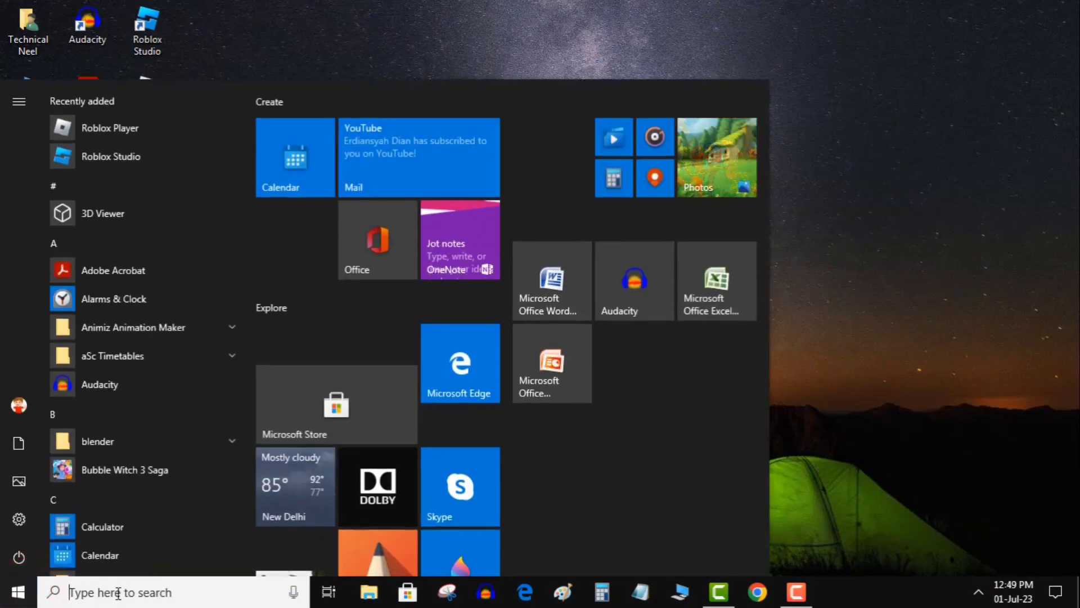
pyautogui.write('Roblox')
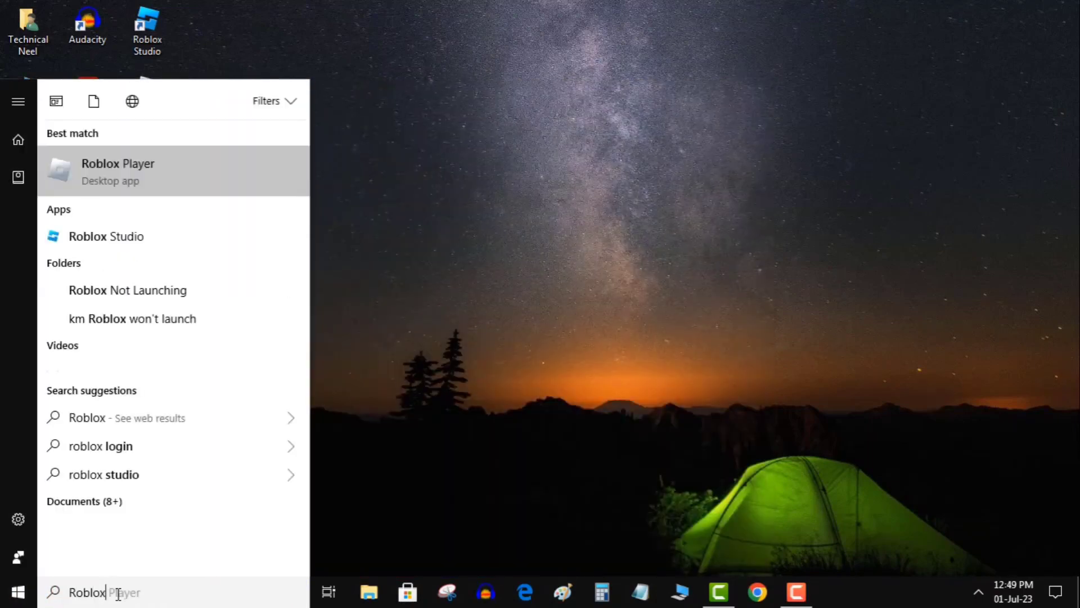
pyautogui.rightClick(216, 175)
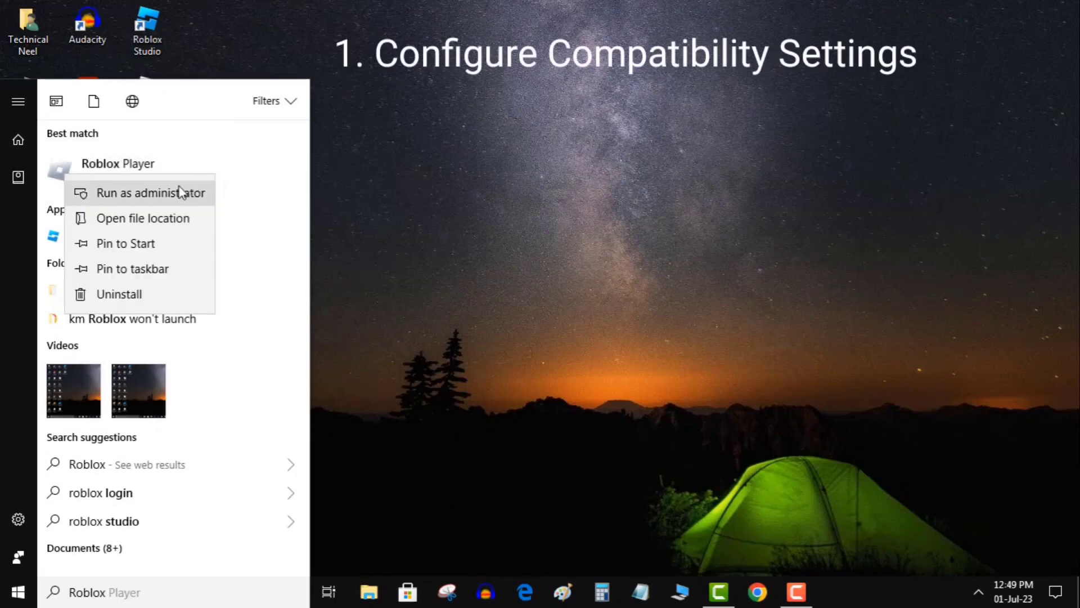
pyautogui.rightClick(225, 158)
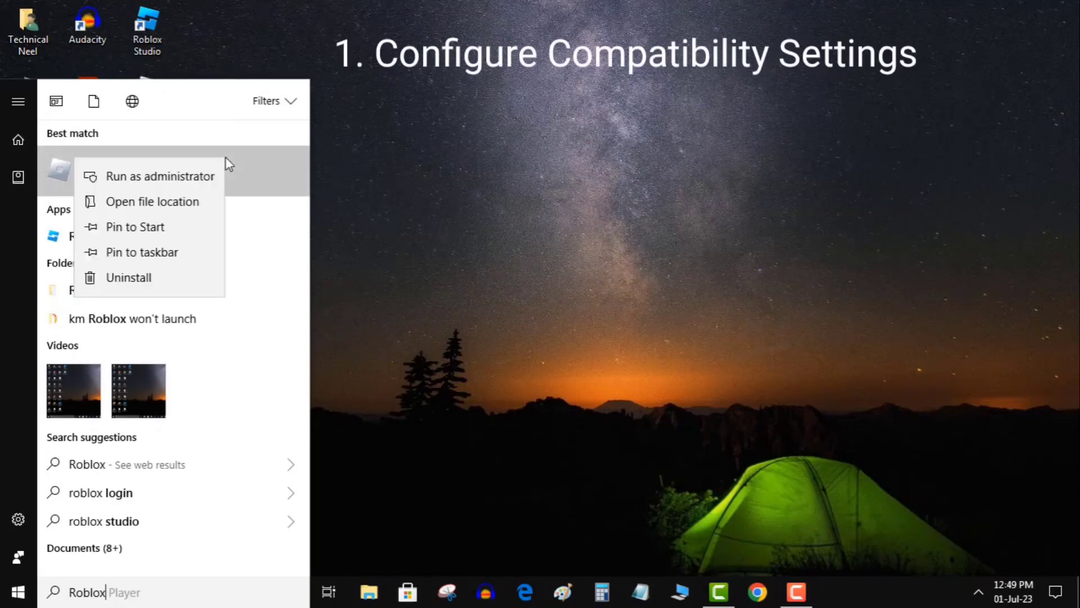
# Step: From the shortcut's file location, disable fullscreen optimizations in Roblox Player's Compatibility properties and apply
pyautogui.click(165, 203)
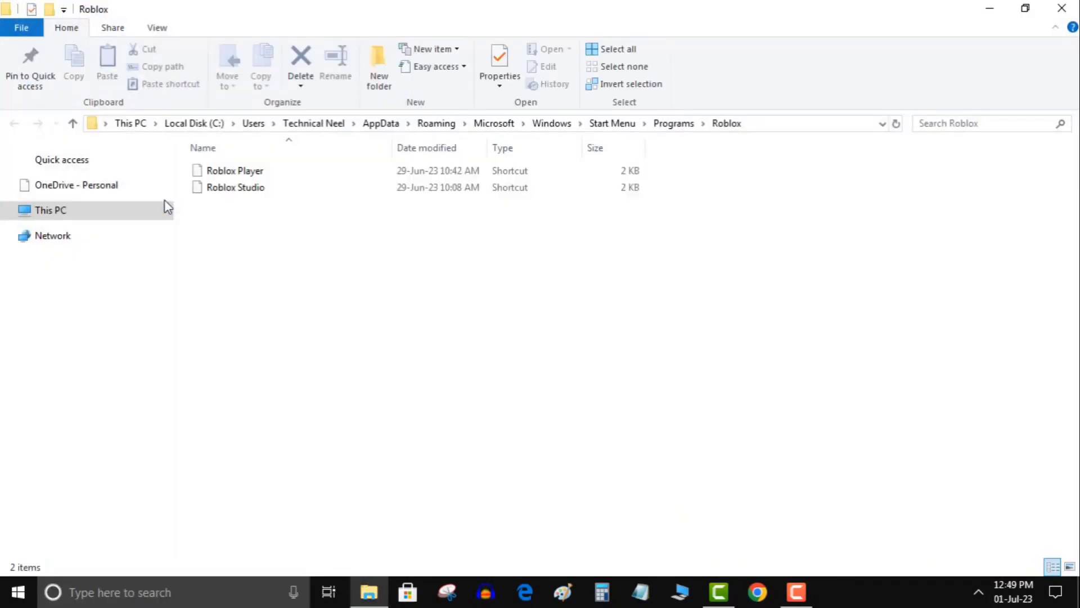
pyautogui.click(336, 227)
pyautogui.rightClick(246, 175)
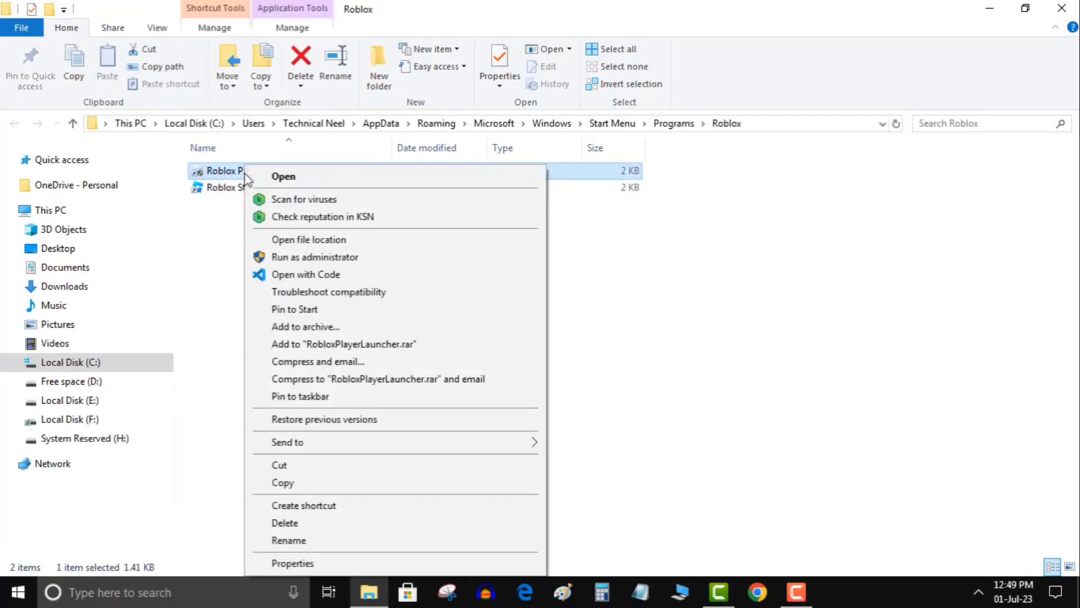
pyautogui.click(331, 566)
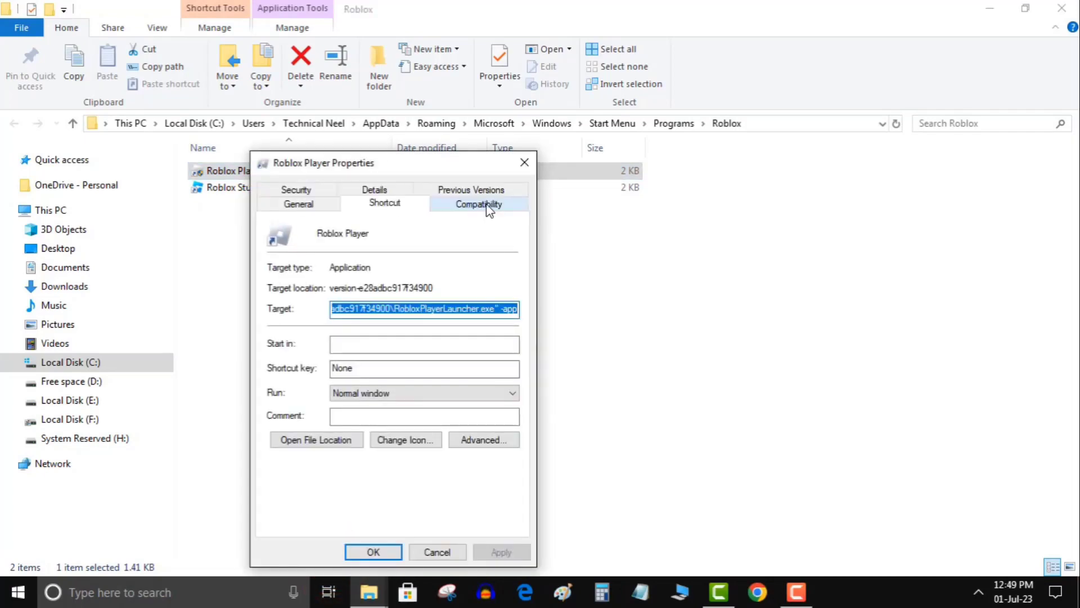
pyautogui.click(489, 208)
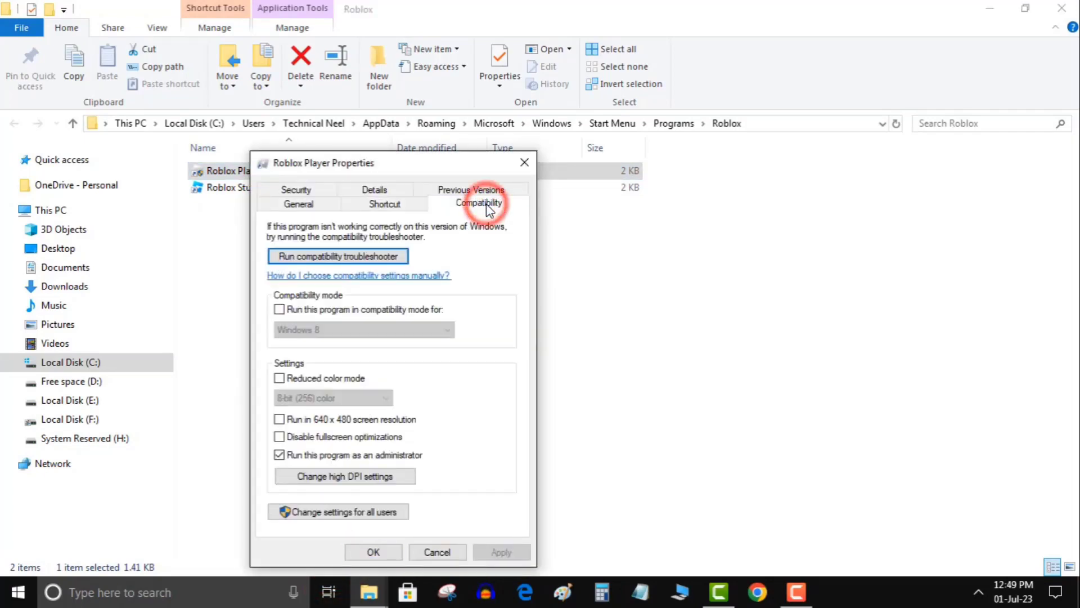
pyautogui.click(279, 437)
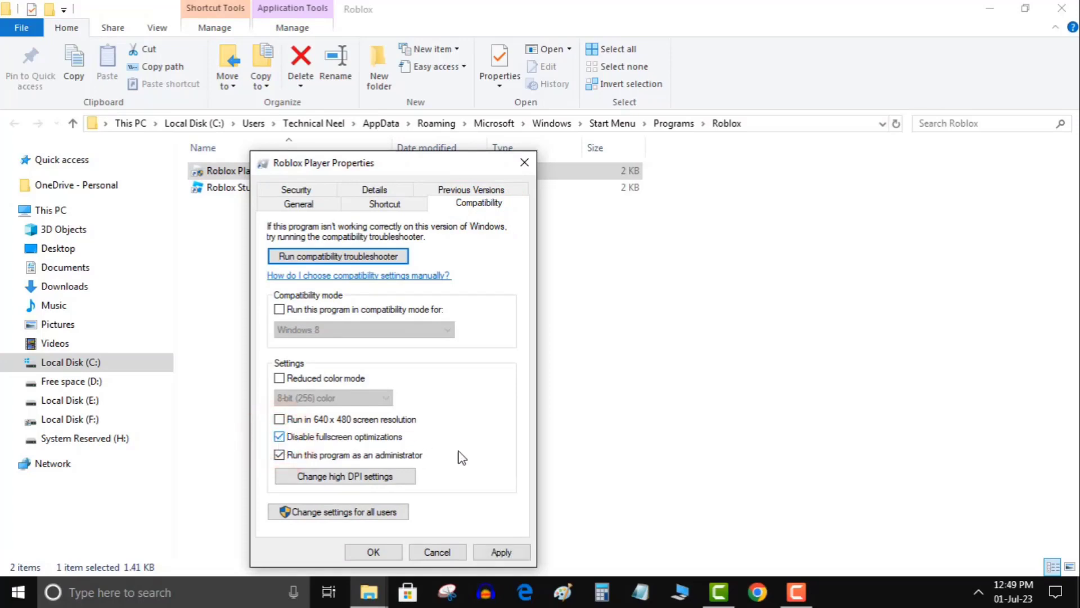
pyautogui.click(509, 553)
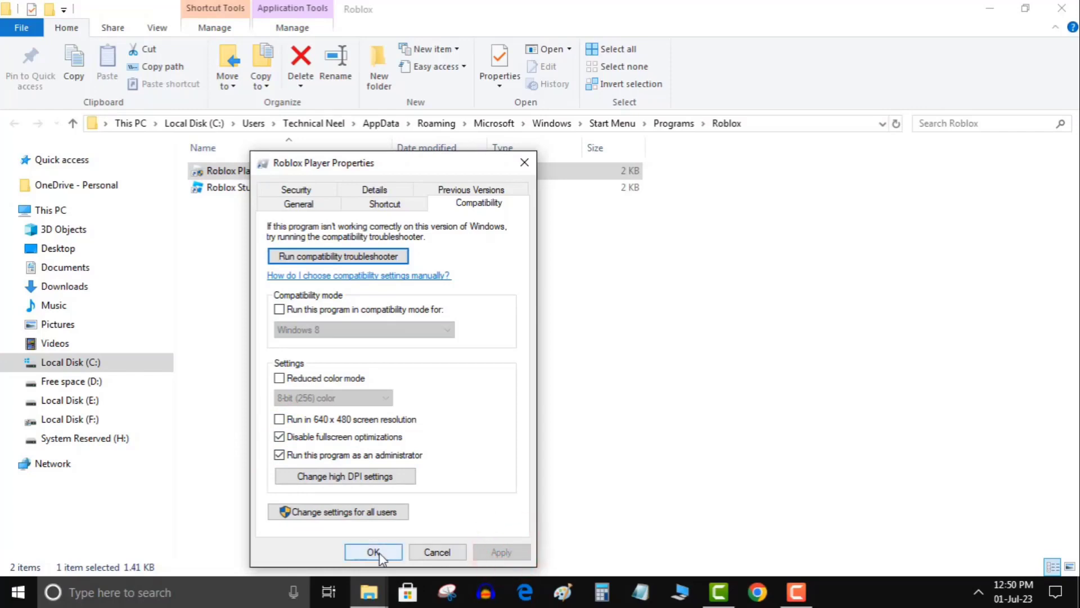
pyautogui.click(380, 554)
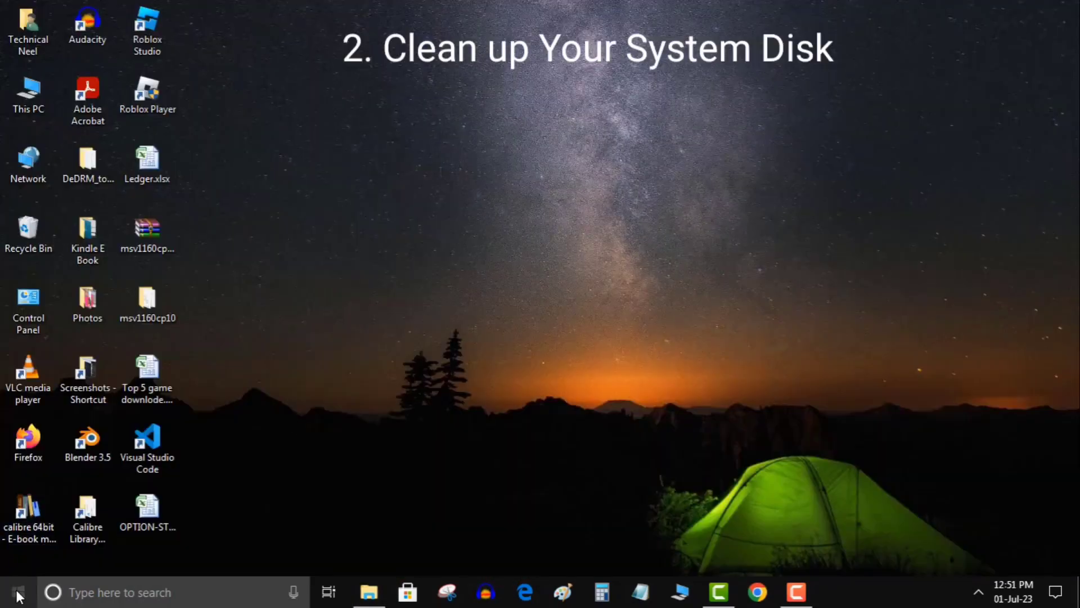
# Step: Search the Start menu for 'Disk Cleanup' and launch it
pyautogui.click(18, 593)
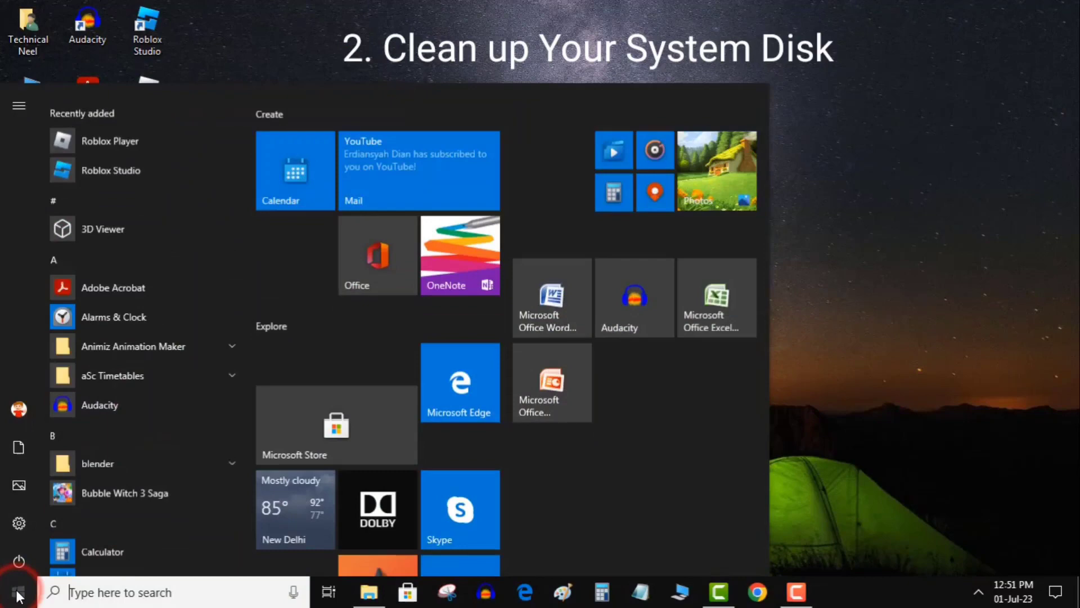
pyautogui.write('Disk ')
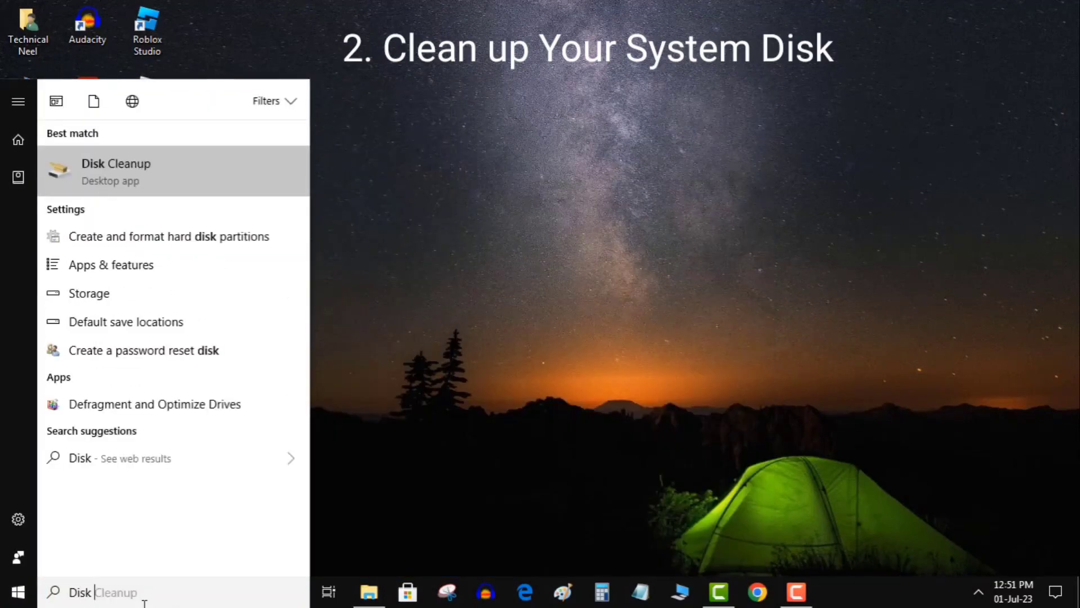
pyautogui.write('Cleanup')
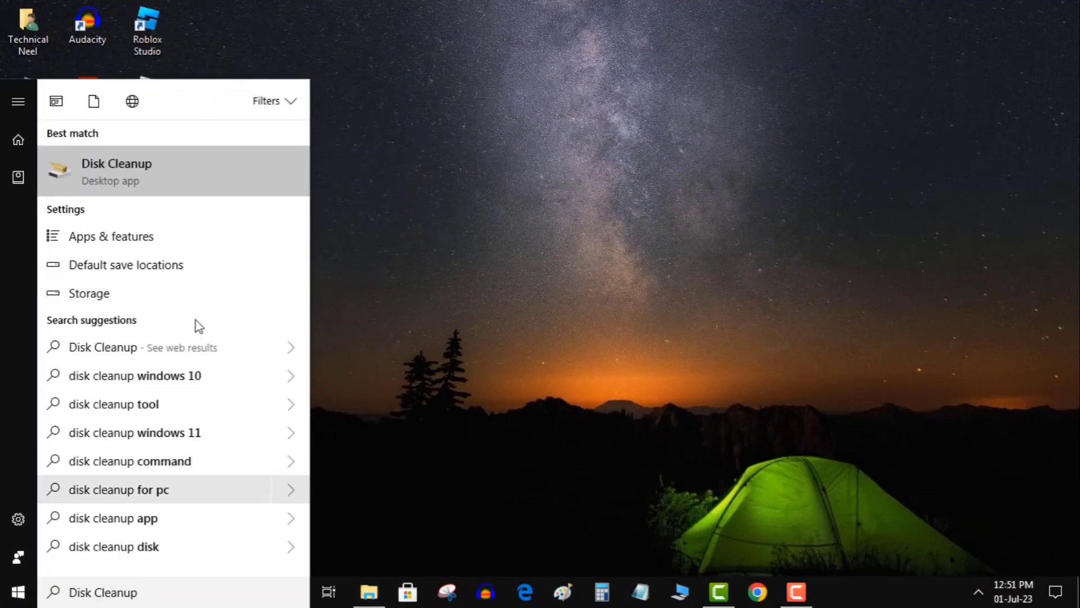
pyautogui.click(185, 170)
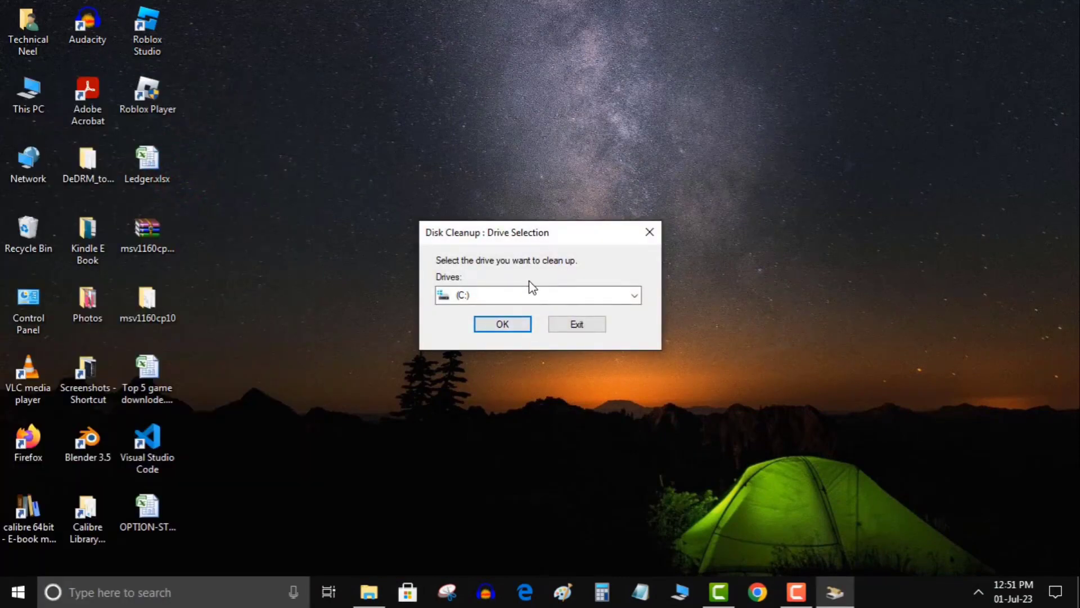
# Step: Scan drive C: and tick Windows error reports, DirectX Shader Cache and Delivery Optimization Files
pyautogui.click(686, 343)
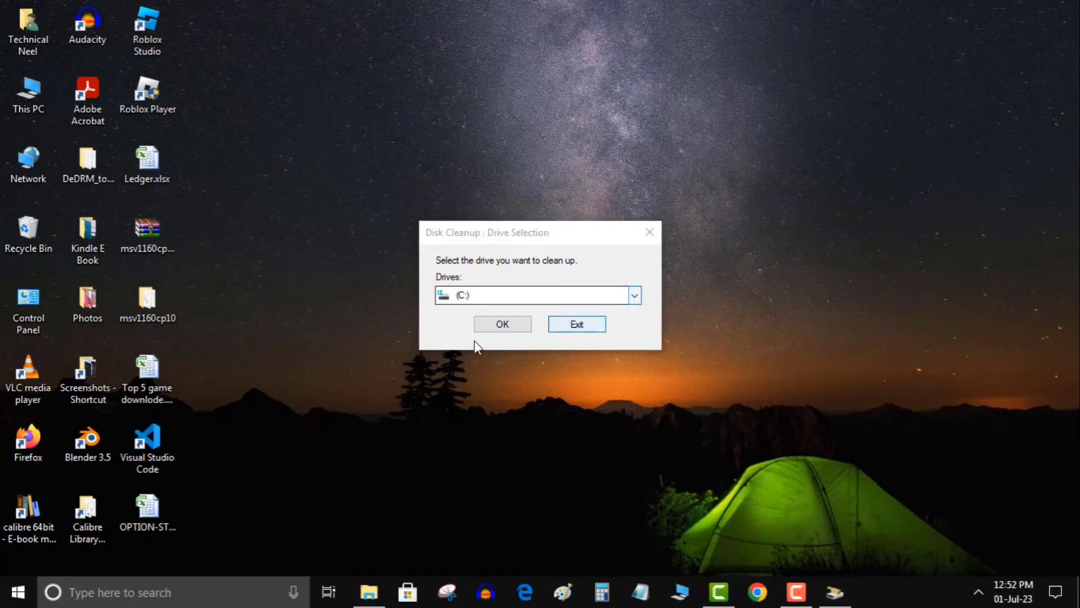
pyautogui.click(494, 325)
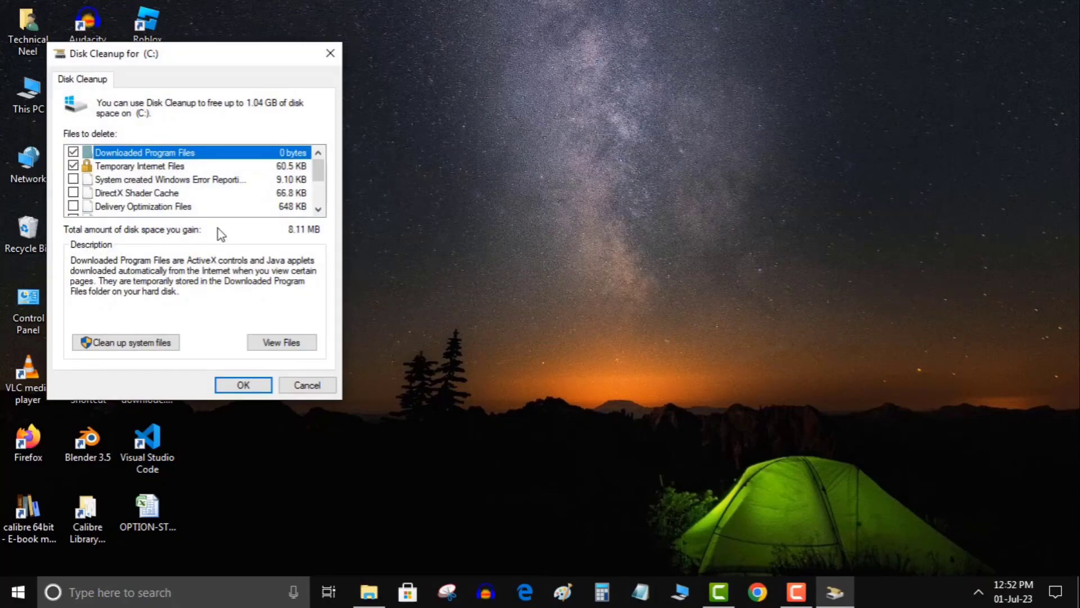
pyautogui.click(271, 184)
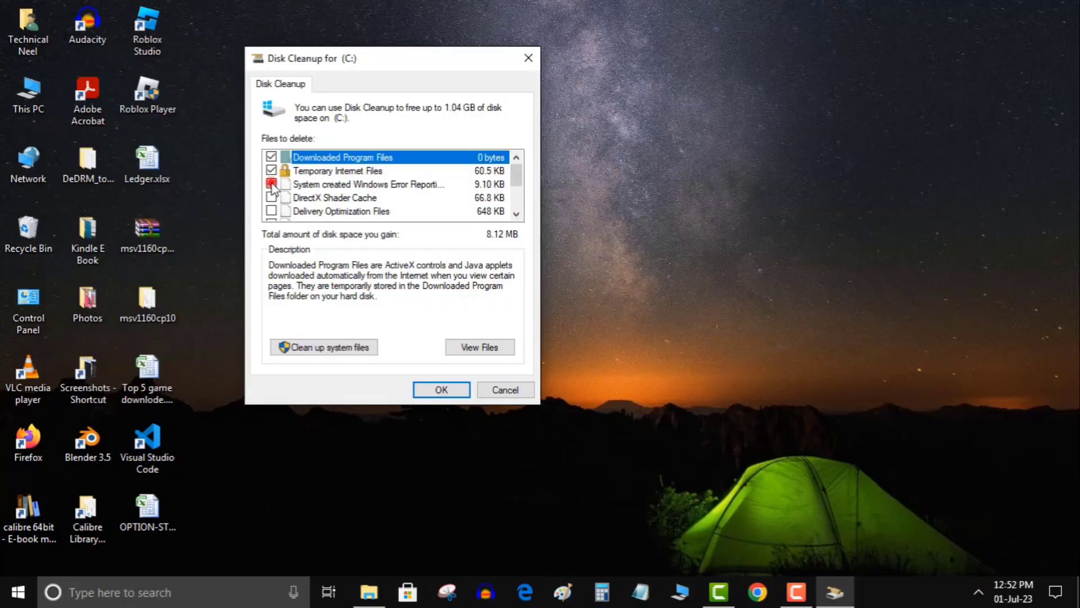
pyautogui.click(271, 198)
pyautogui.click(271, 211)
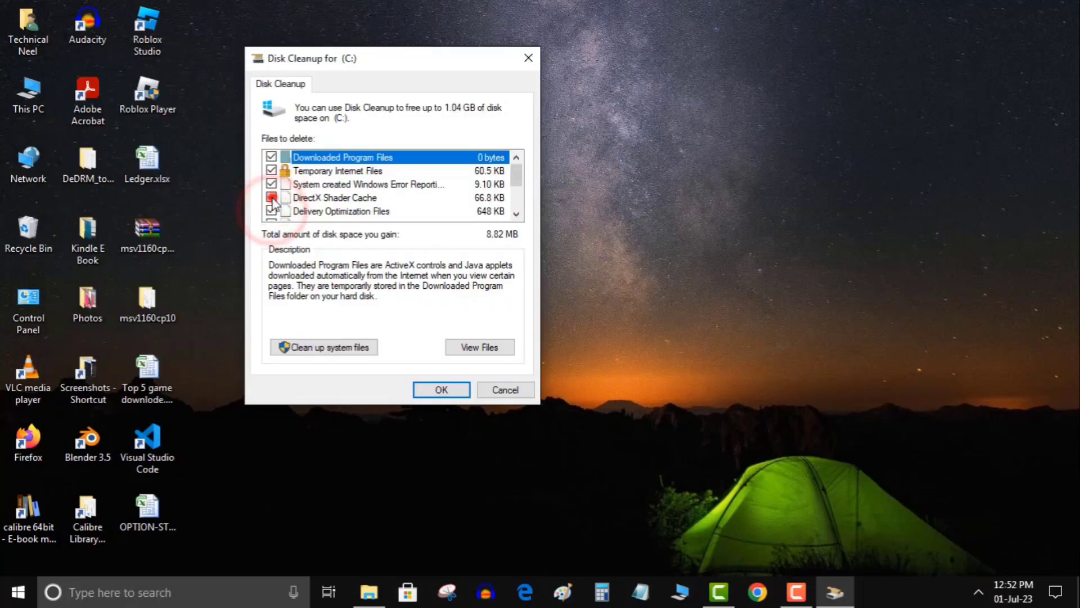
# Step: Also tick Mixed Reality, OneDrive, Recycle Bin and Temporary files, then permanently delete them
pyautogui.doubleClick(517, 214)
pyautogui.click(271, 197)
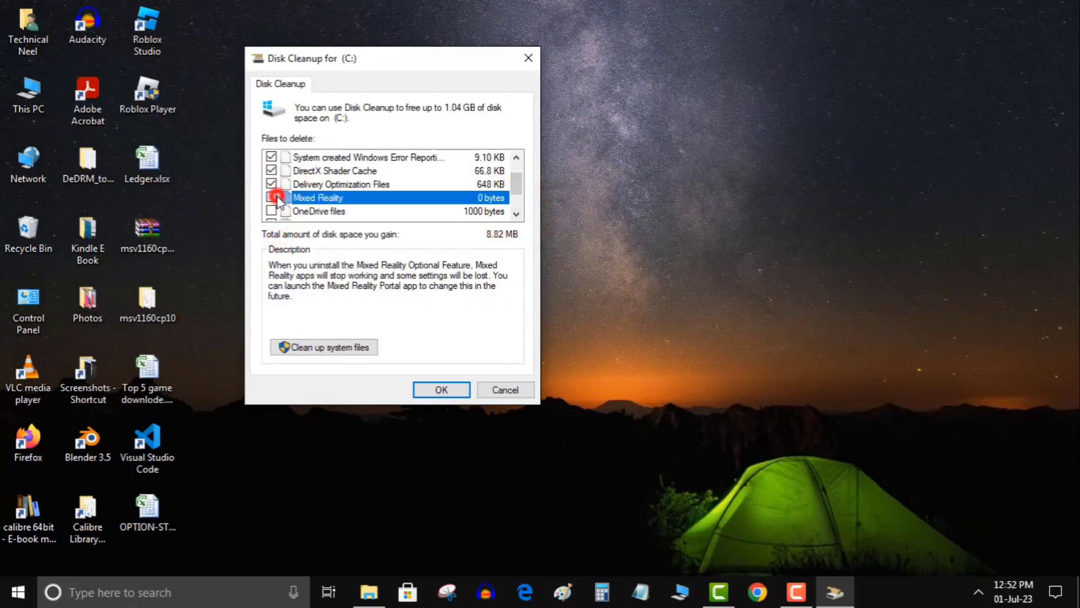
pyautogui.click(271, 211)
pyautogui.doubleClick(516, 213)
pyautogui.click(516, 213)
pyautogui.click(271, 184)
pyautogui.click(272, 197)
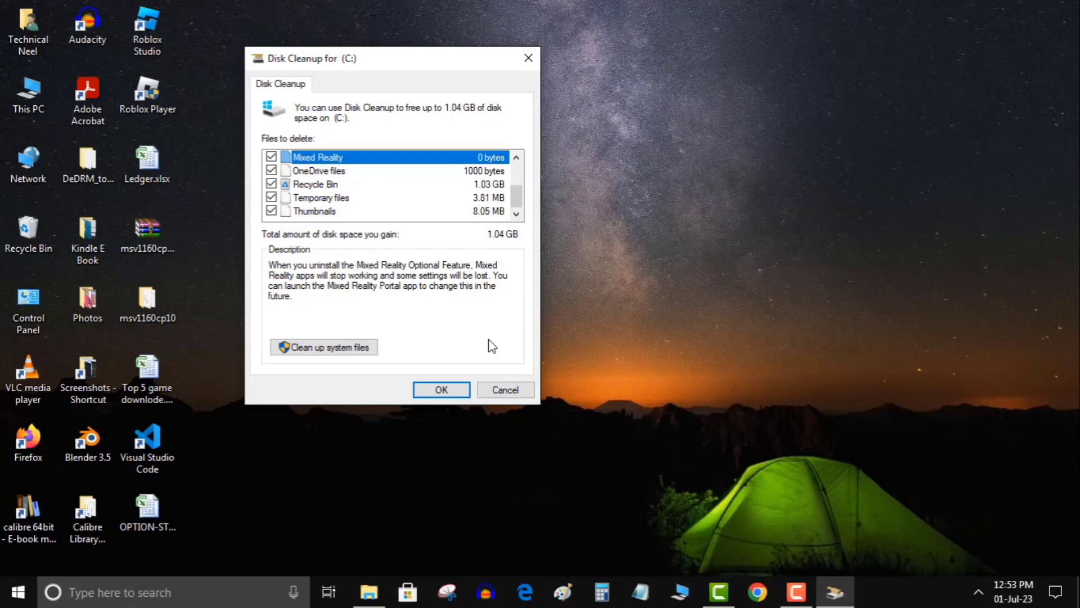
pyautogui.click(457, 391)
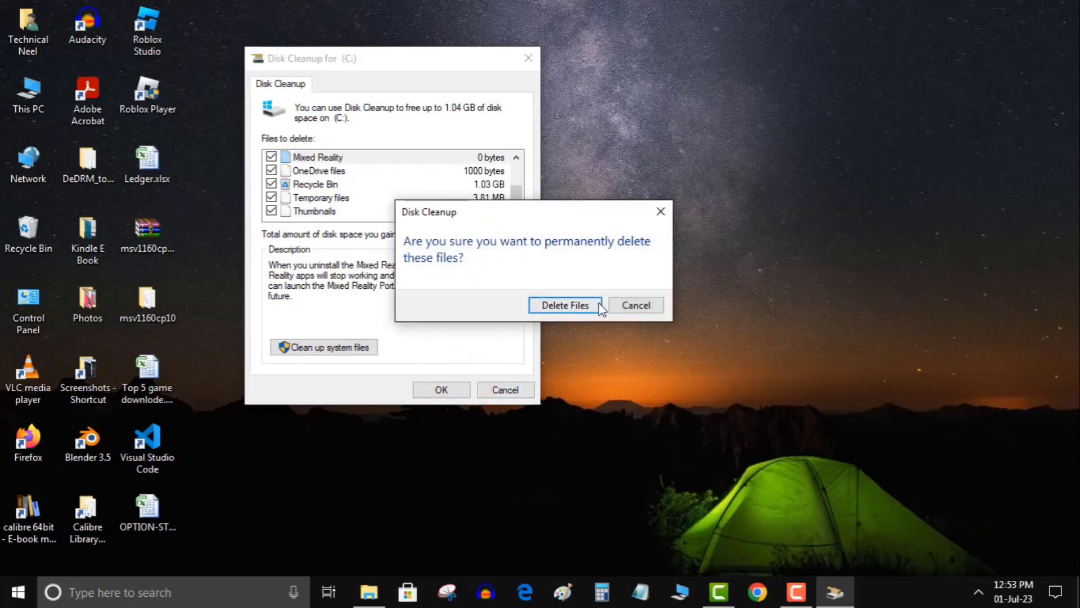
pyautogui.click(550, 308)
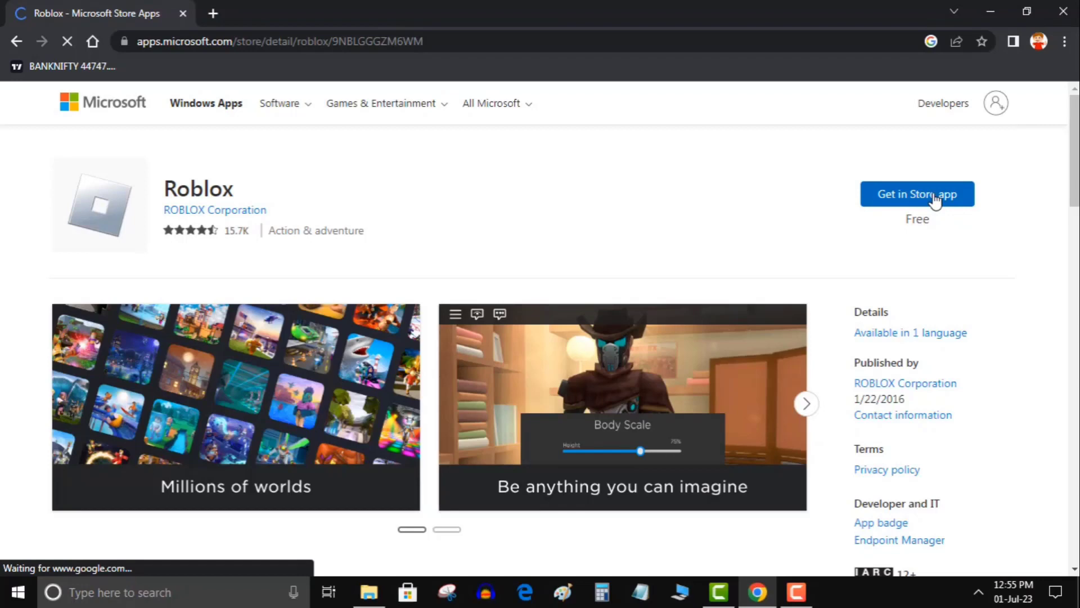
# Step: Hand the Roblox listing from the Store website over to the Microsoft Store app
pyautogui.click(935, 197)
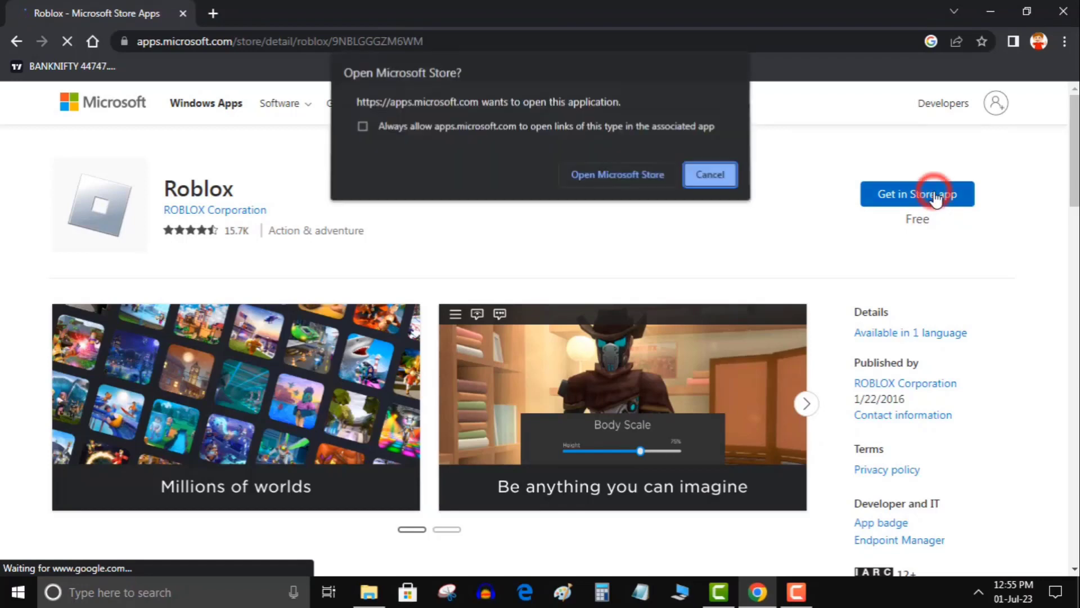
pyautogui.click(642, 178)
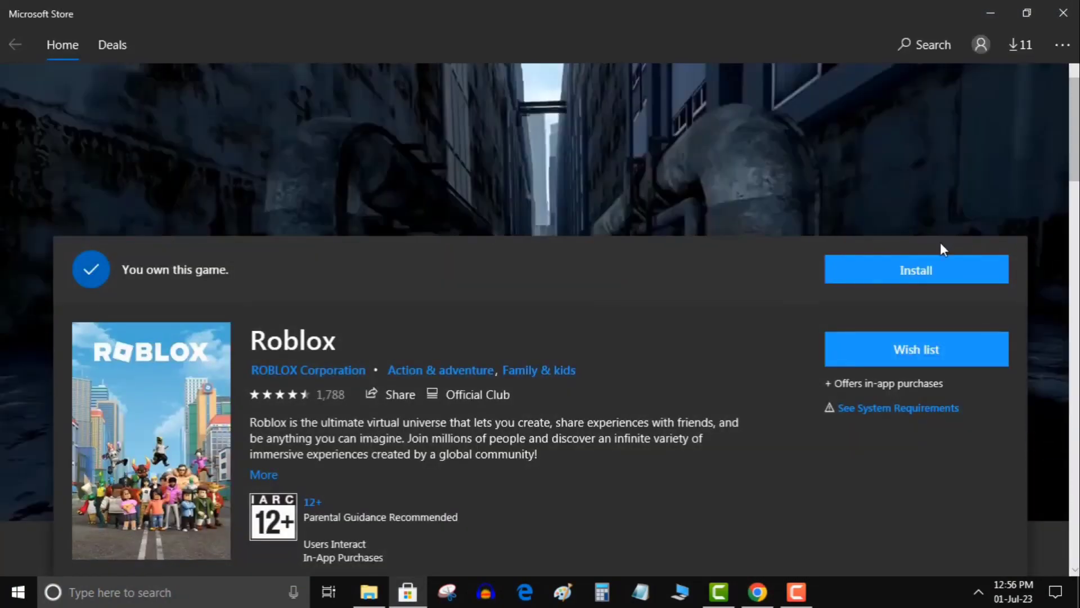
# Step: Start reinstalling Roblox from its Microsoft Store page
pyautogui.click(930, 270)
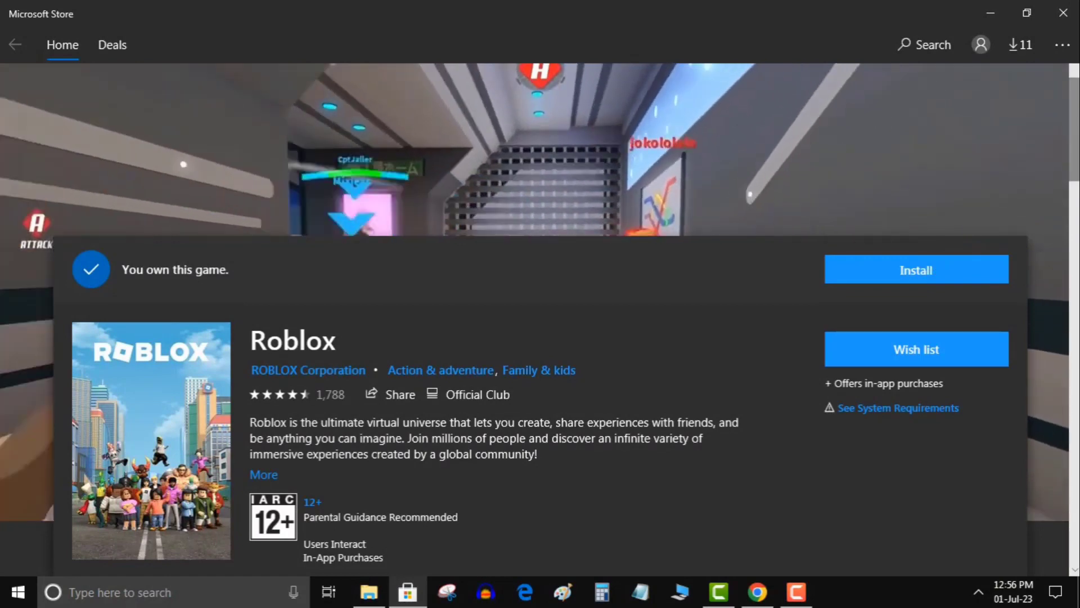
pyautogui.moveTo(1074, 152); pyautogui.dragTo(1074, 177)
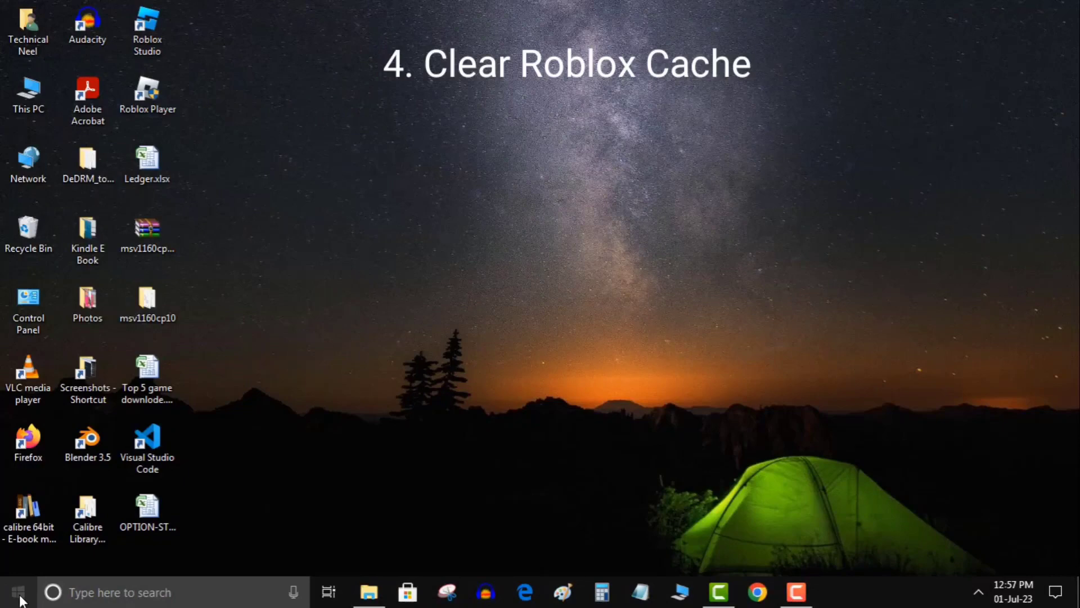
# Step: Open the AppData folder by running 'appdata' from the Run dialog
pyautogui.rightClick(20, 599)
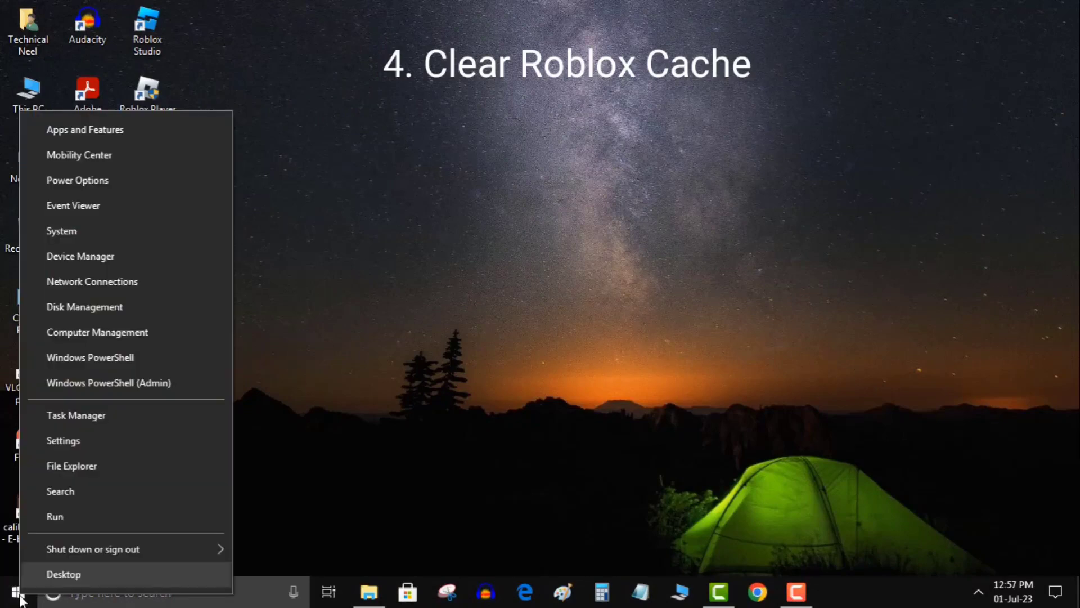
pyautogui.click(81, 518)
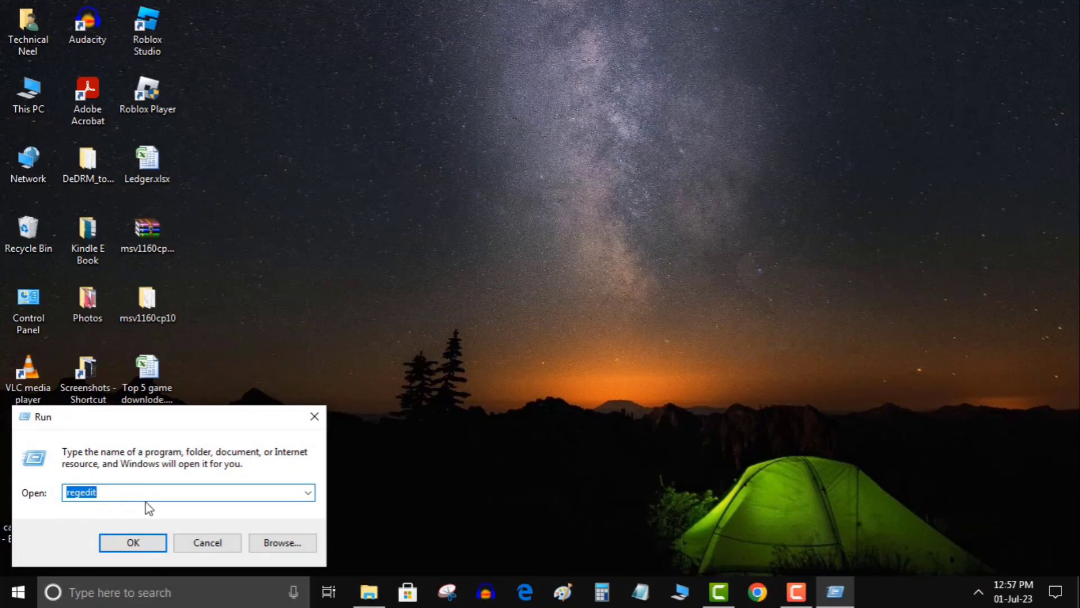
pyautogui.write('appdata')
pyautogui.press('Return')
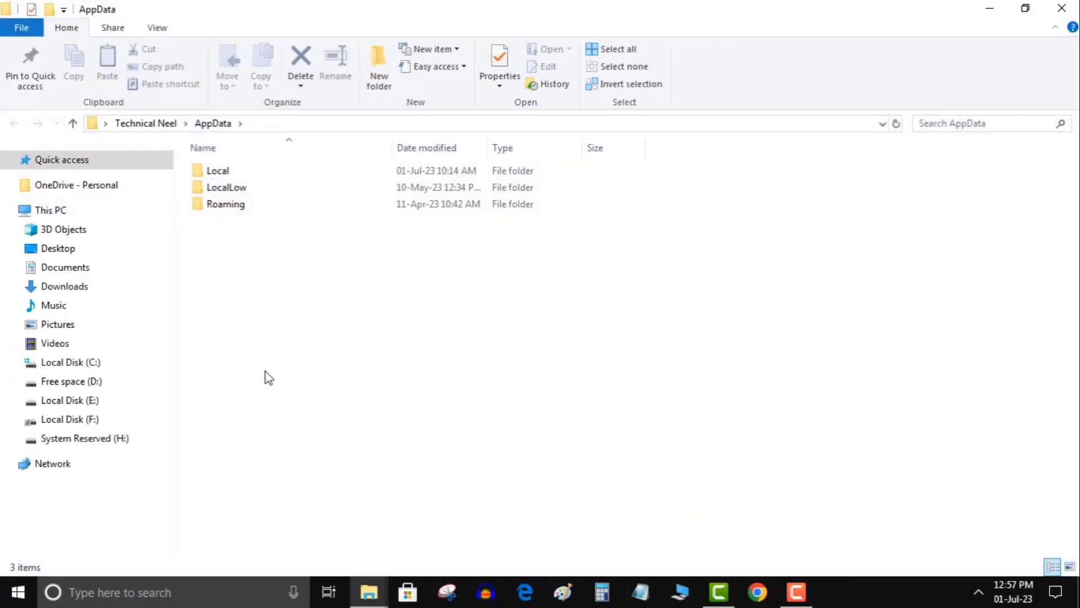
# Step: Go into Local and bring up the actions for the Roblox folder
pyautogui.rightClick(221, 174)
pyautogui.click(265, 145)
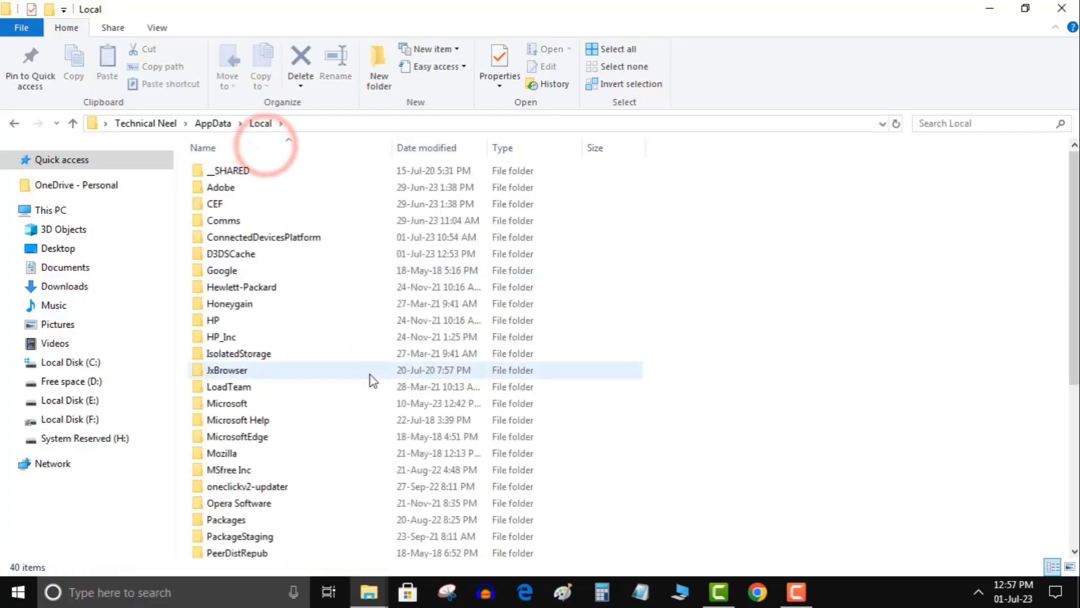
pyautogui.click(243, 371)
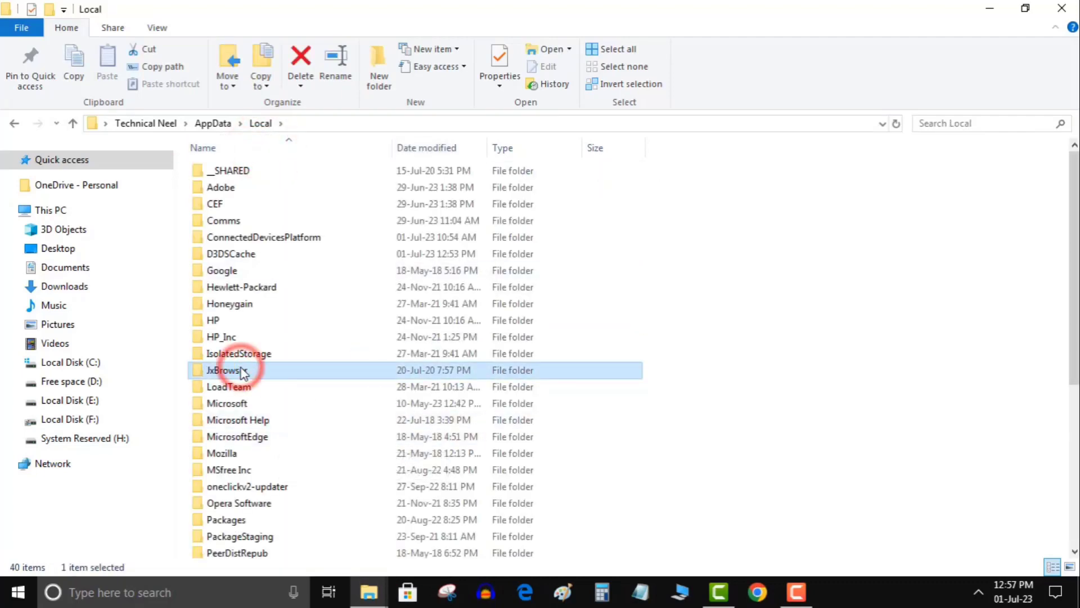
pyautogui.press('r')
pyautogui.click(240, 369)
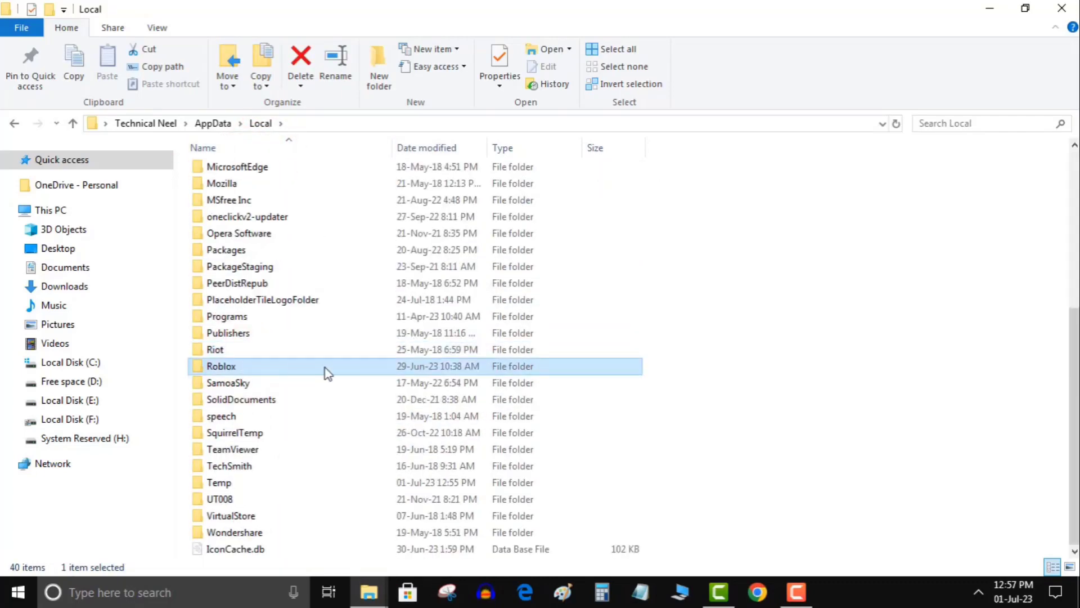
pyautogui.rightClick(284, 350)
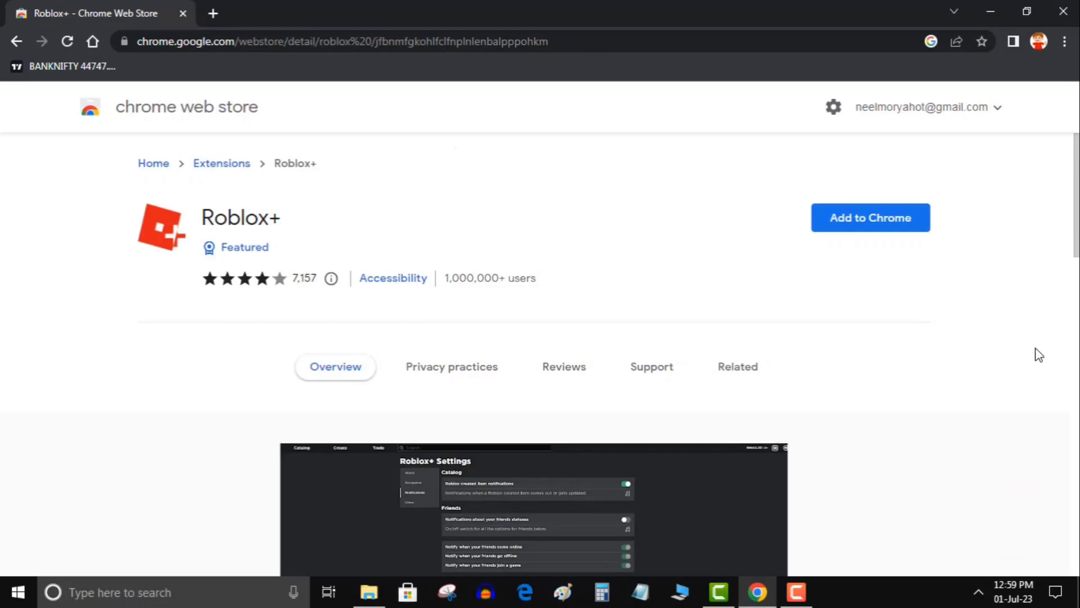
# Step: Open Chrome's Extensions page through More tools to review installed add-ons
pyautogui.click(1065, 41)
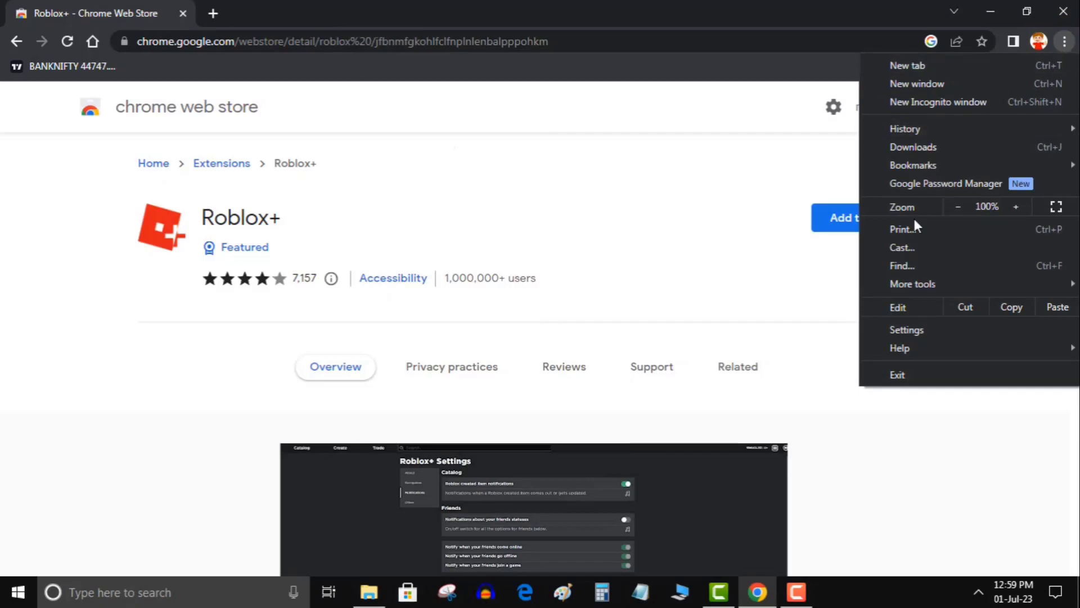
pyautogui.moveTo(930, 284)
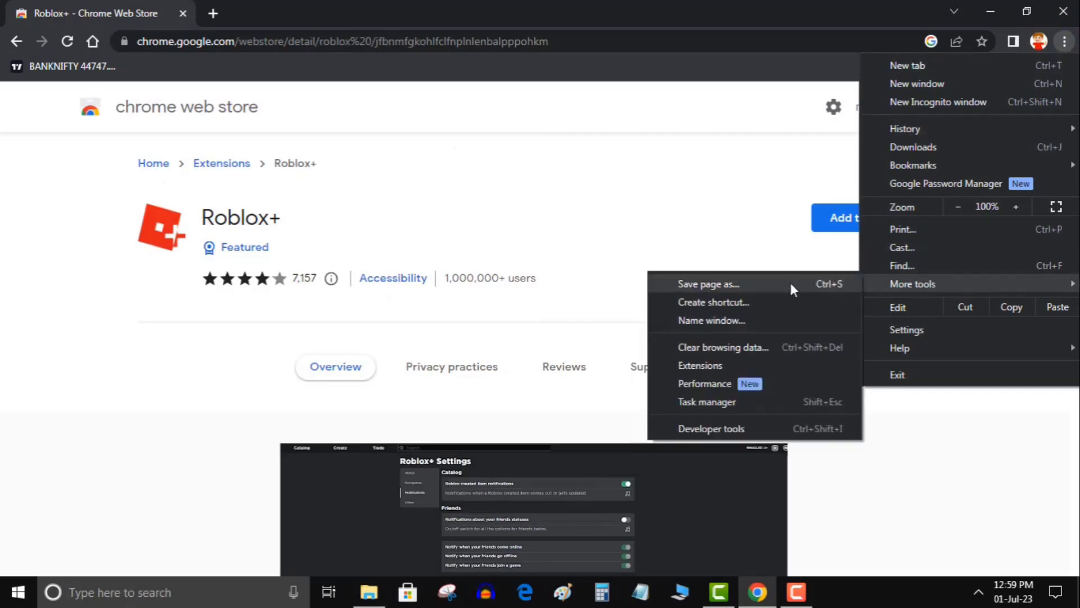
pyautogui.click(702, 366)
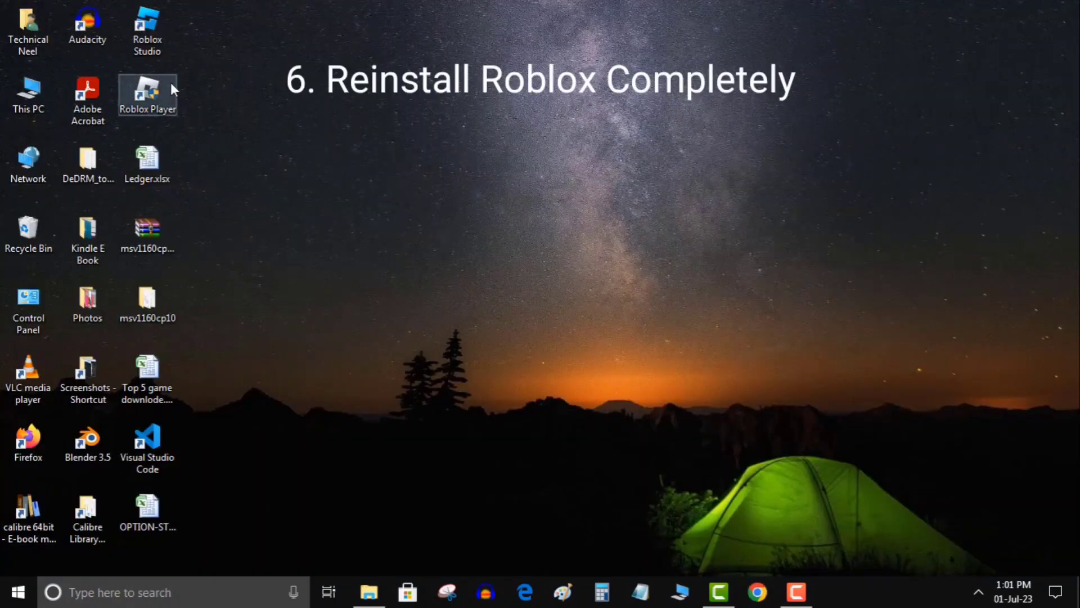
# Step: Open Control Panel's Programs and Features and uninstall Roblox Player
pyautogui.click(21, 309)
pyautogui.click(19, 308)
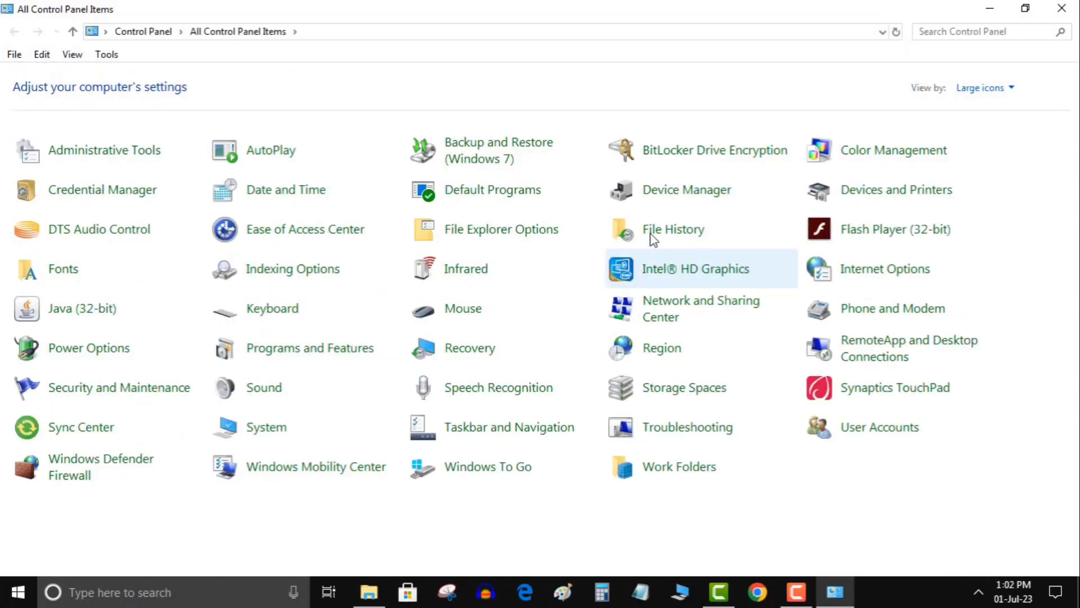
pyautogui.click(320, 355)
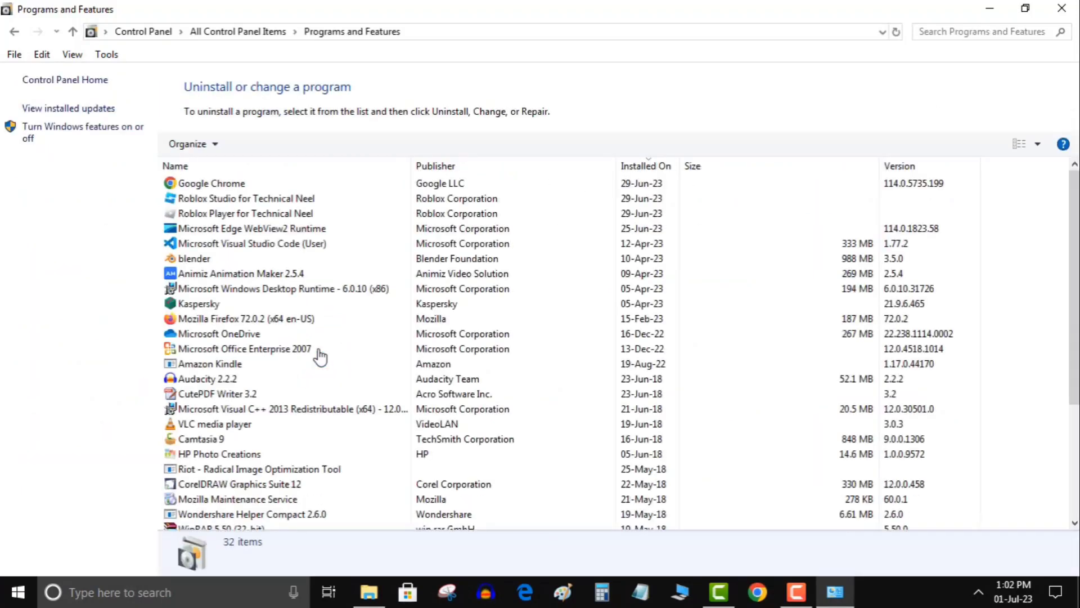
pyautogui.scroll(-1, 319, 282)
pyautogui.click(320, 199)
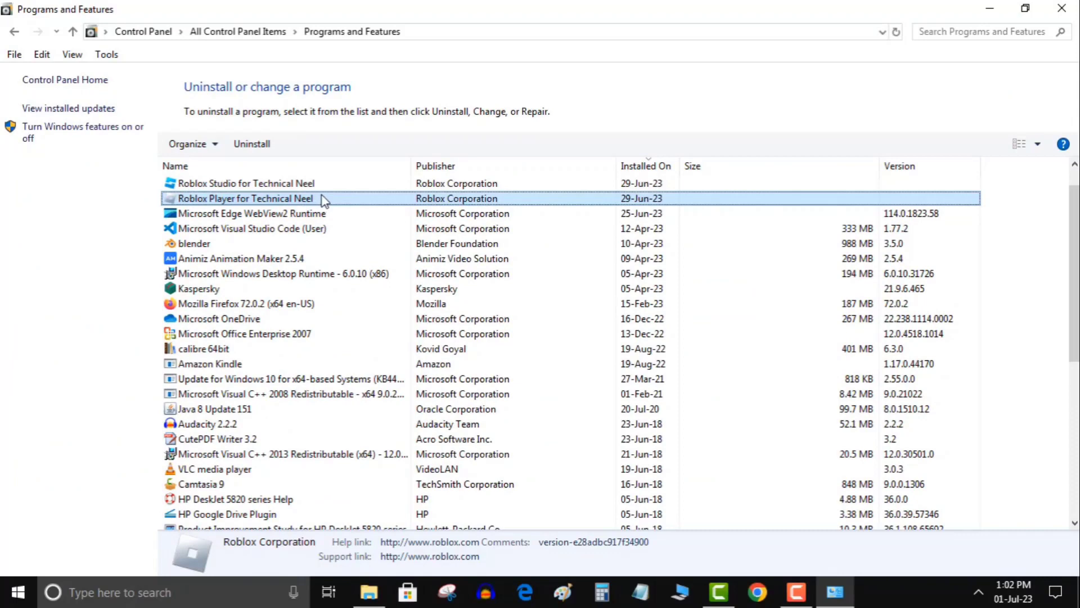
pyautogui.rightClick(323, 198)
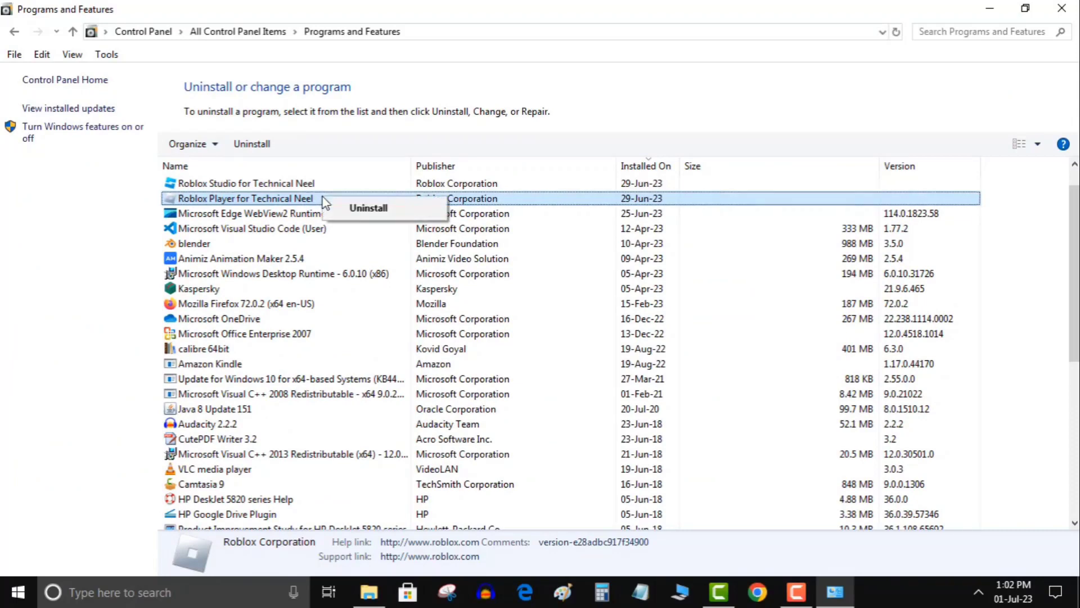
pyautogui.click(366, 209)
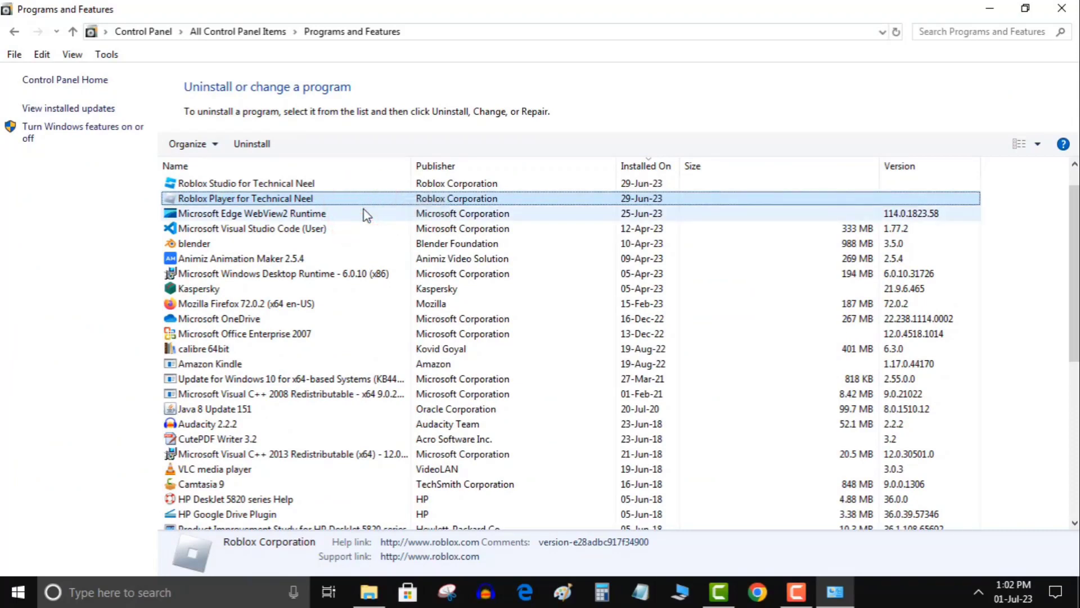
# Step: Close the programs window, open %temp%, and bring up the Roblox folder's actions to delete it
pyautogui.hotkey('alt', 'F4')
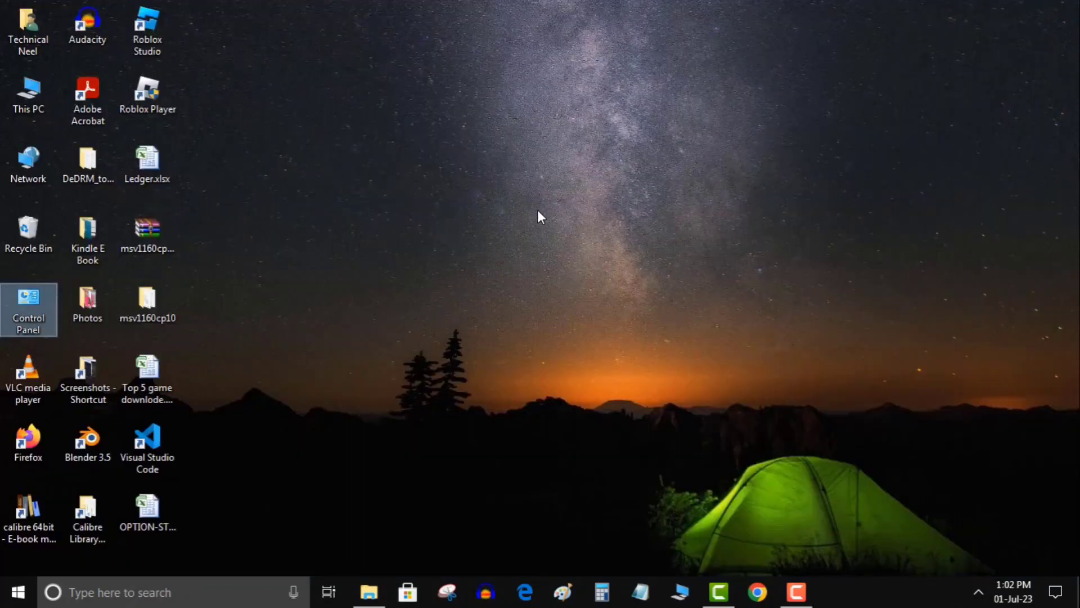
pyautogui.click(19, 593)
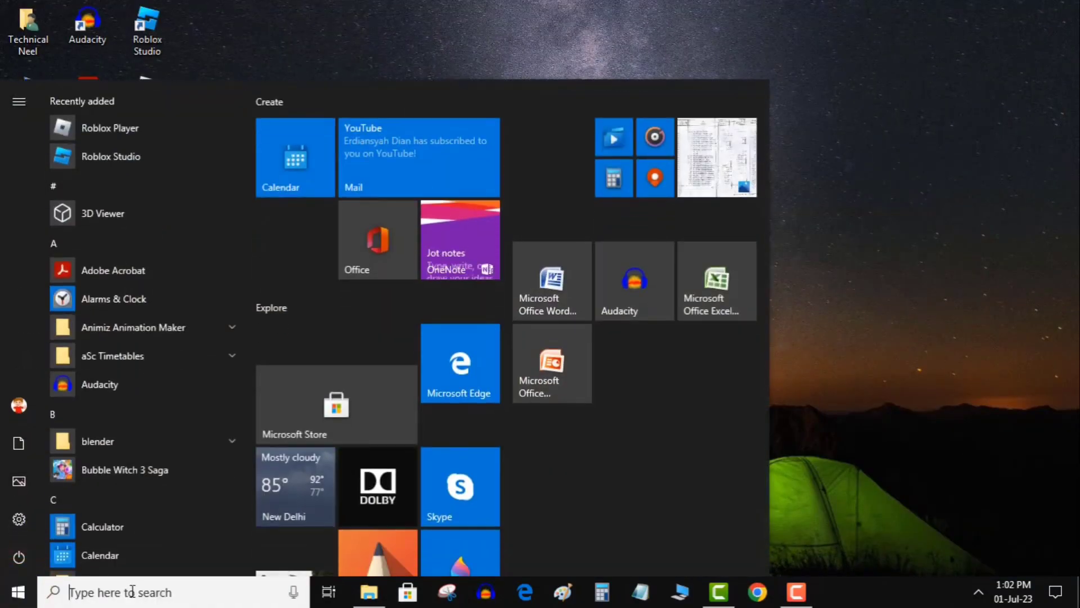
pyautogui.write('%temp%')
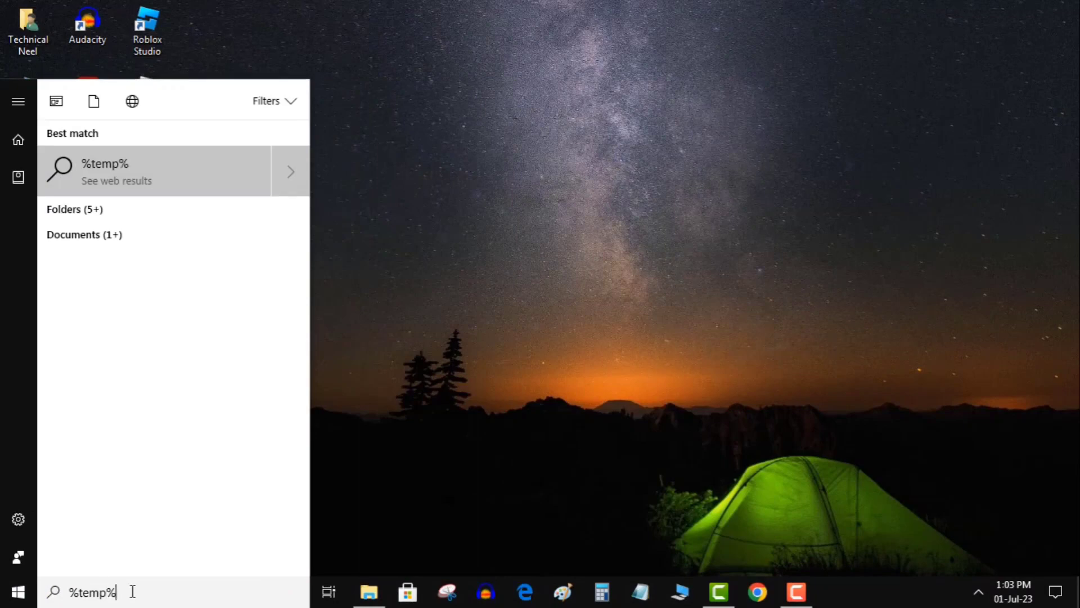
pyautogui.press('Return')
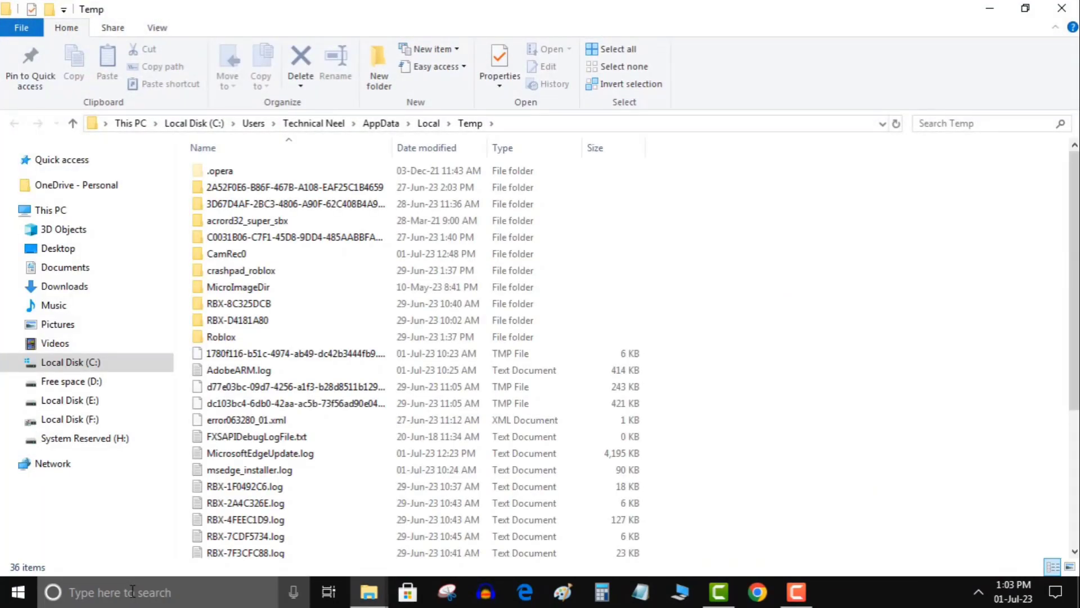
pyautogui.click(250, 339)
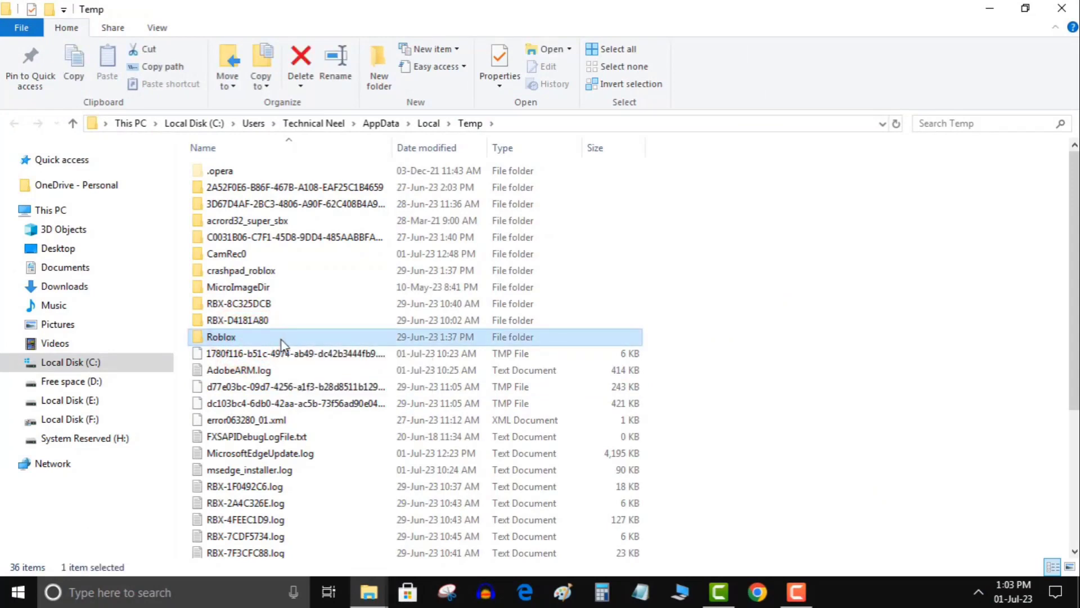
pyautogui.rightClick(281, 341)
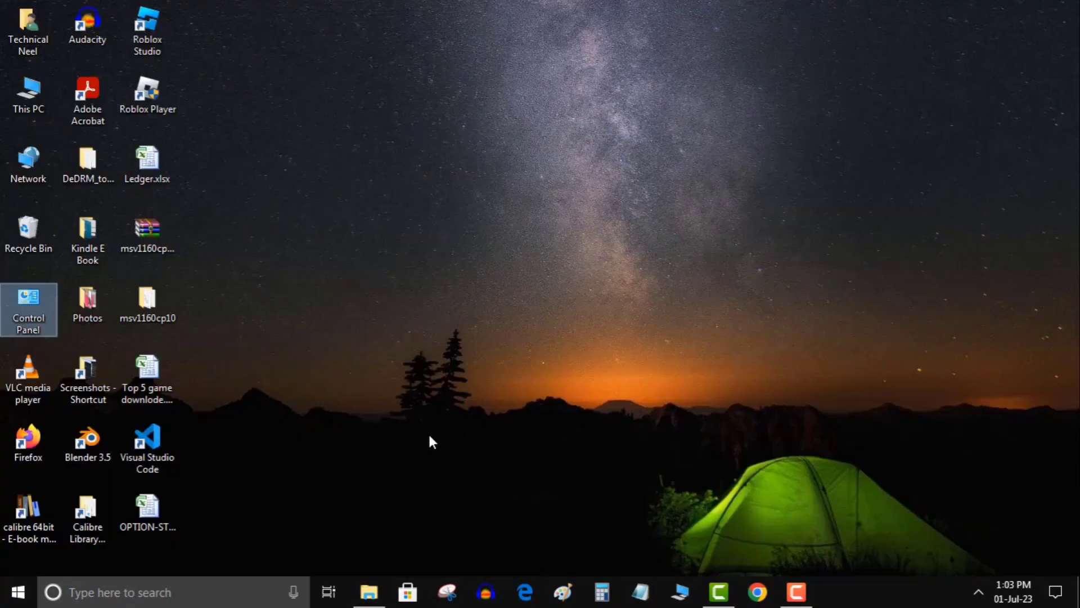
# Step: Reach AppData through Run, enter Local, jump to the Roblox folder and bring up its actions
pyautogui.click(19, 593)
pyautogui.write('run')
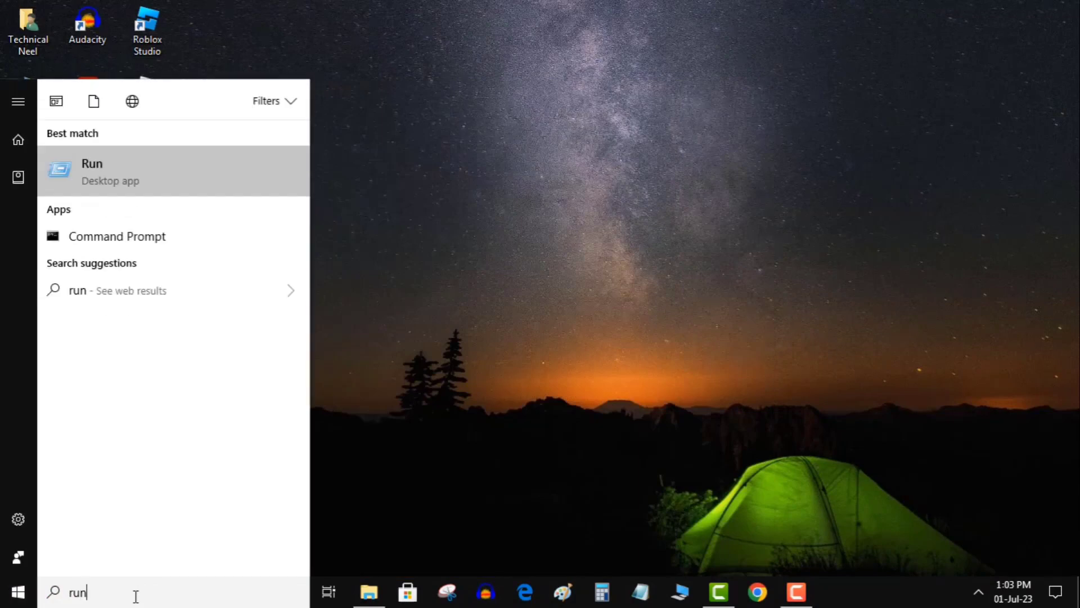
pyautogui.click(128, 168)
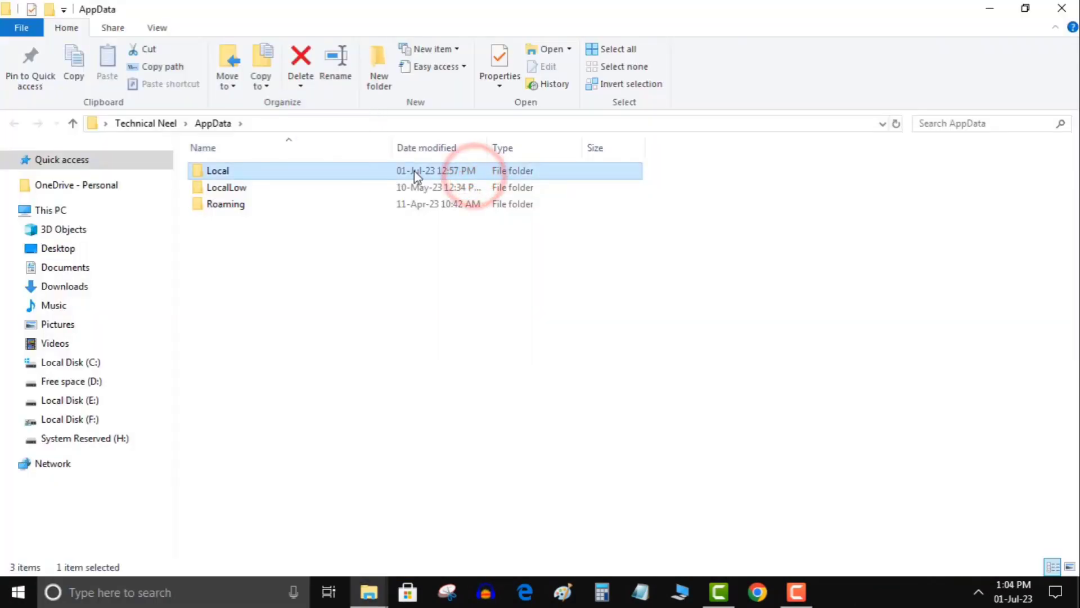
pyautogui.doubleClick(245, 168)
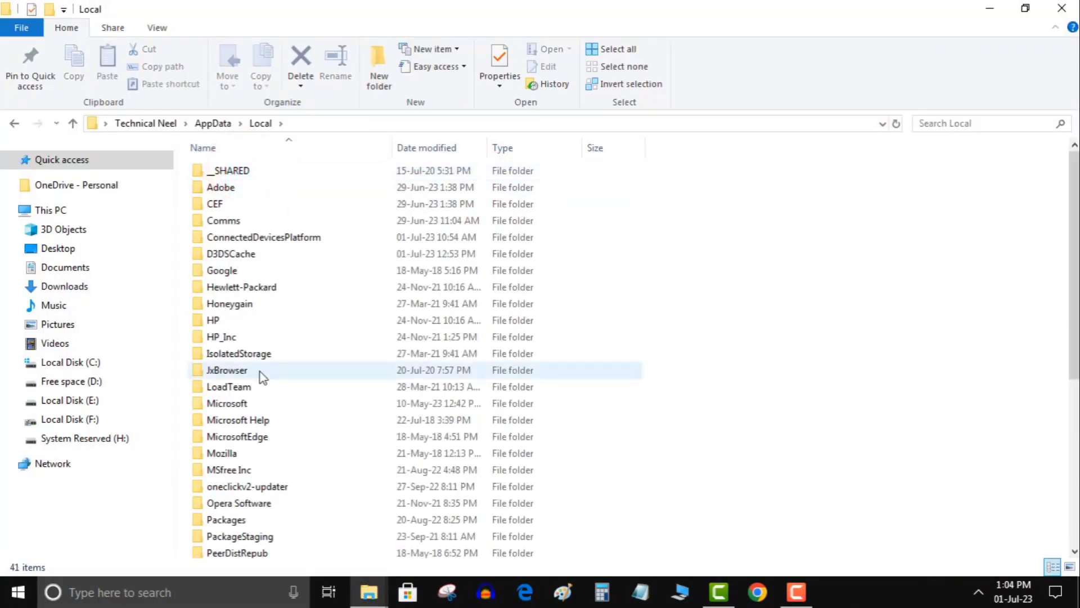
pyautogui.write('roblox')
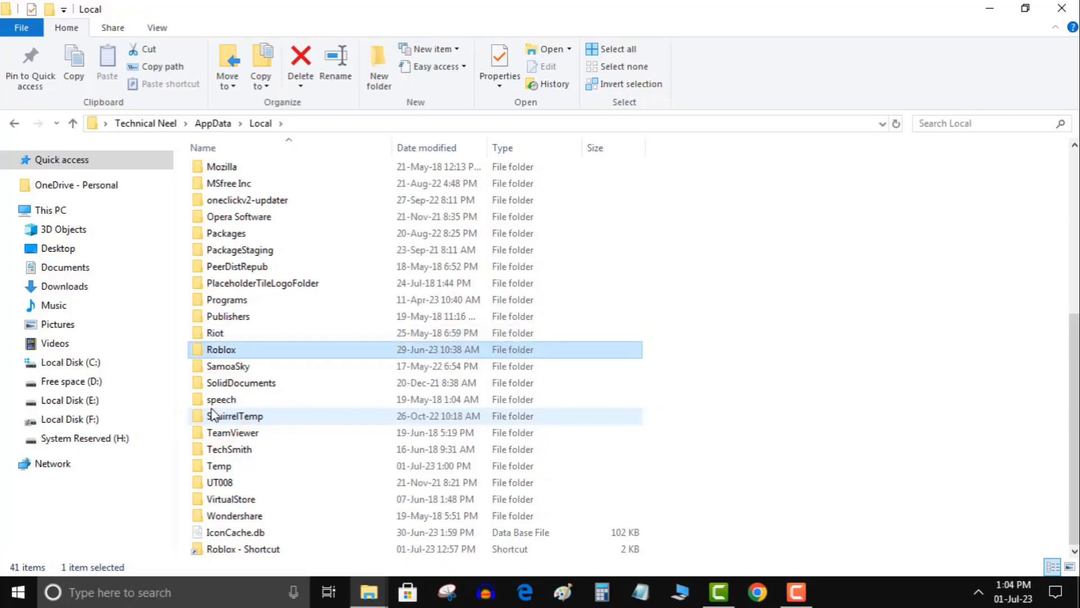
pyautogui.rightClick(264, 348)
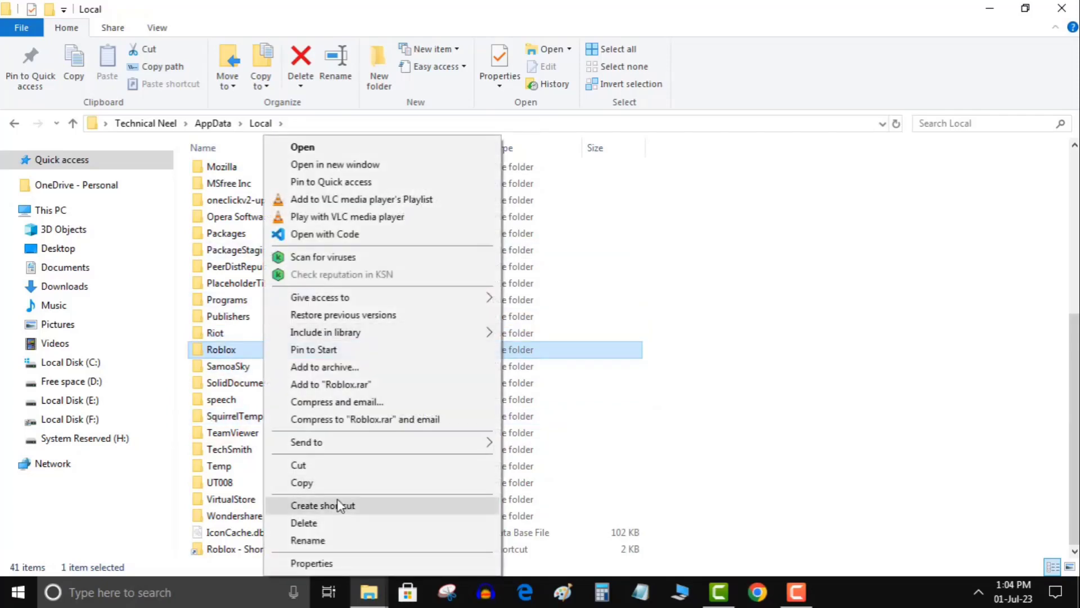